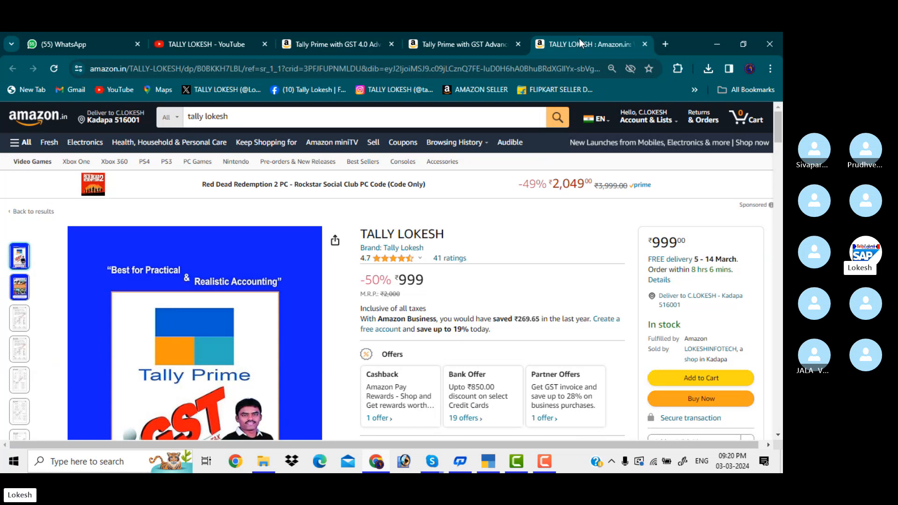
Step: View the Amazon page for the Tally Prime with GST Advanced Meterial paperback in Chrome
click(473, 34)
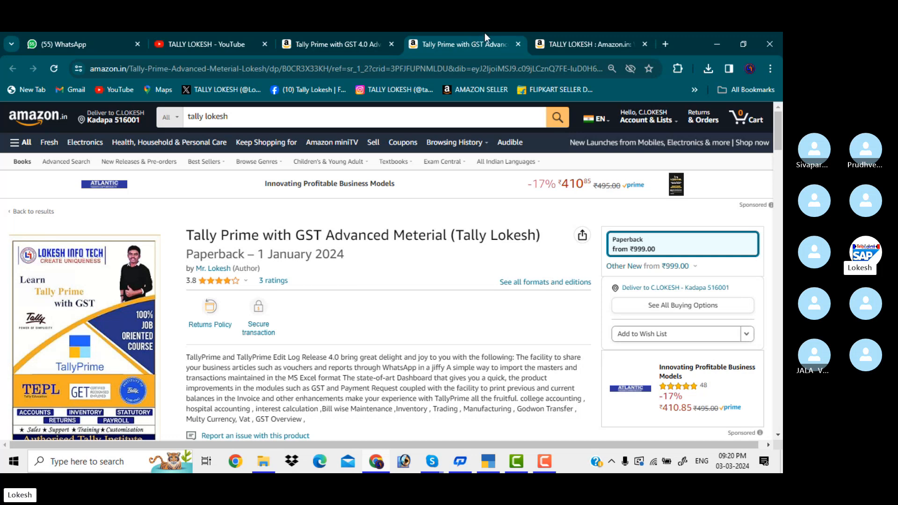
Step: Back in TallyPrime, shut the open Kailish Finance Company
click(490, 465)
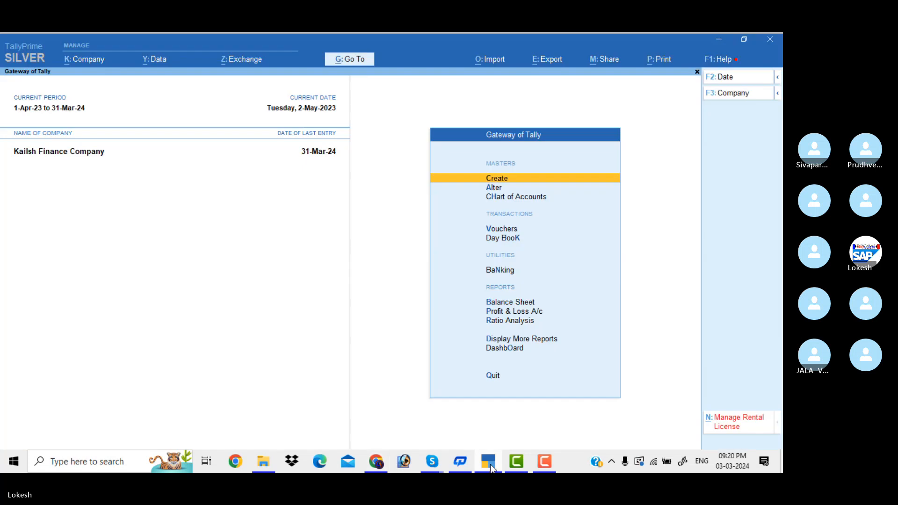
click(742, 94)
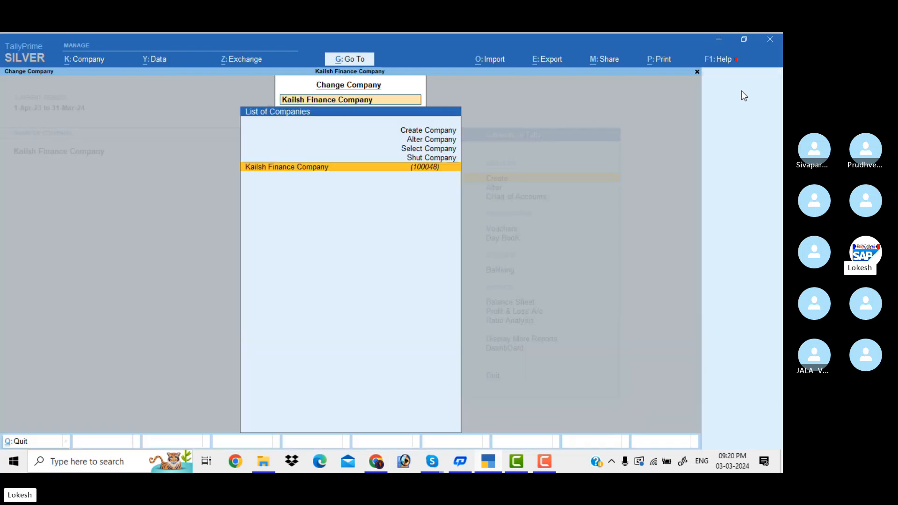
key(Up)
key(Return)
key(Return)
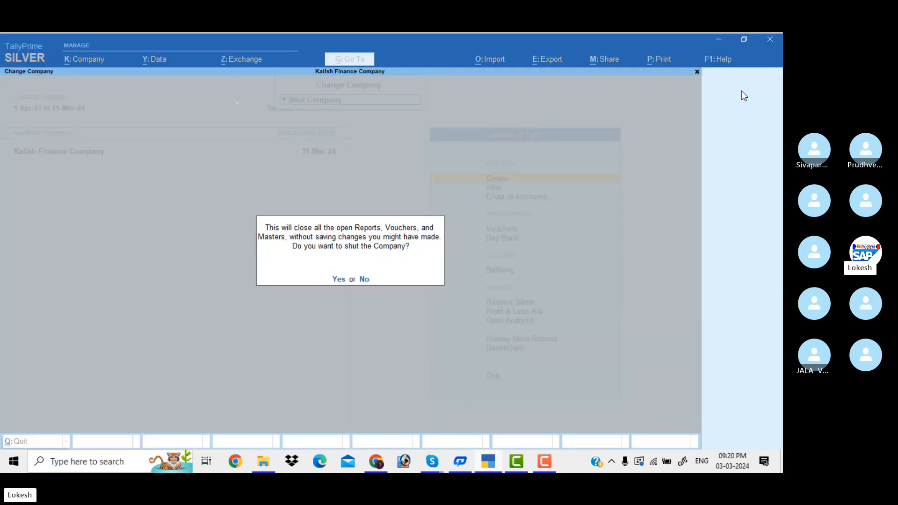
key(Return)
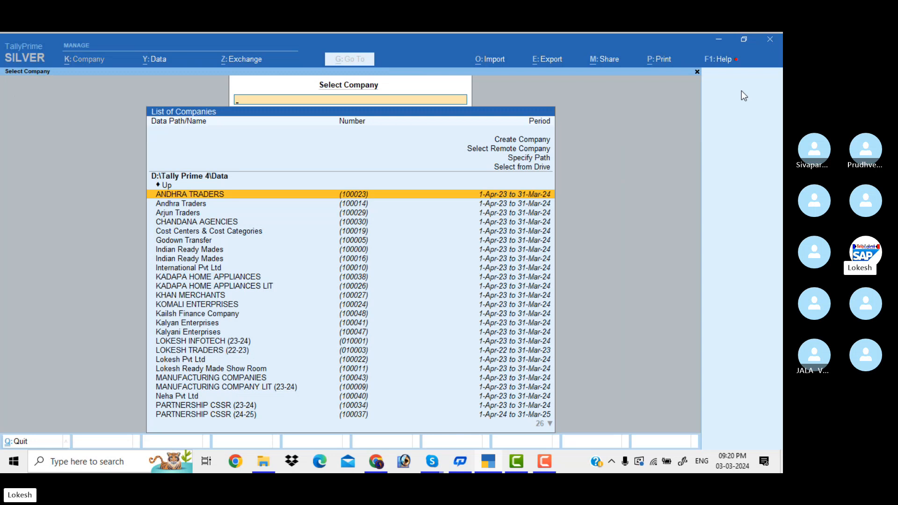
Step: Browse the company list, then start creating a new company in D:\Tally Prime 4\Data
key(Down)
key(Down)
key(Down)
key(Down)
key(Down)
key(Down)
key(Down)
key(Down)
key(Down)
key(Down)
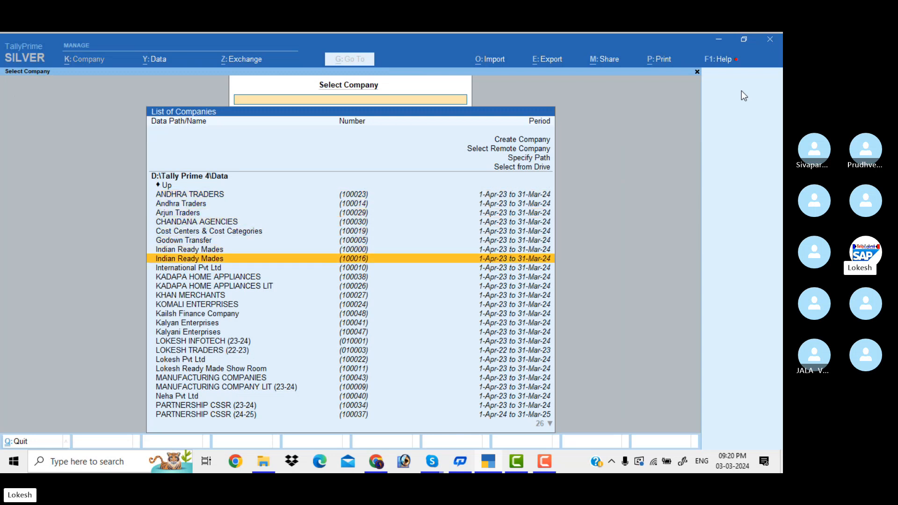
key(Down)
key(Down)
key(Down)
key(Down)
key(Down)
key(Down)
key(Down)
key(Down)
key(Down)
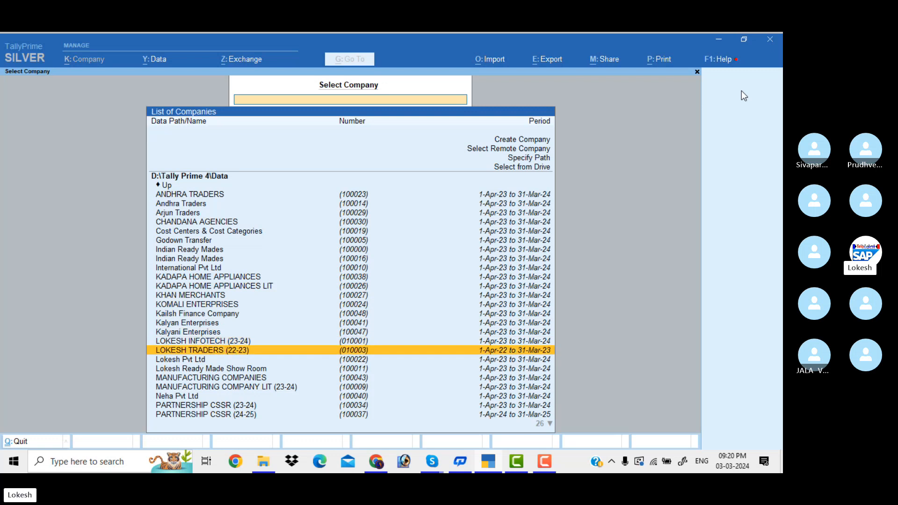
key(Down)
key(Down)
key(Up)
key(Up)
key(Up)
key(Up)
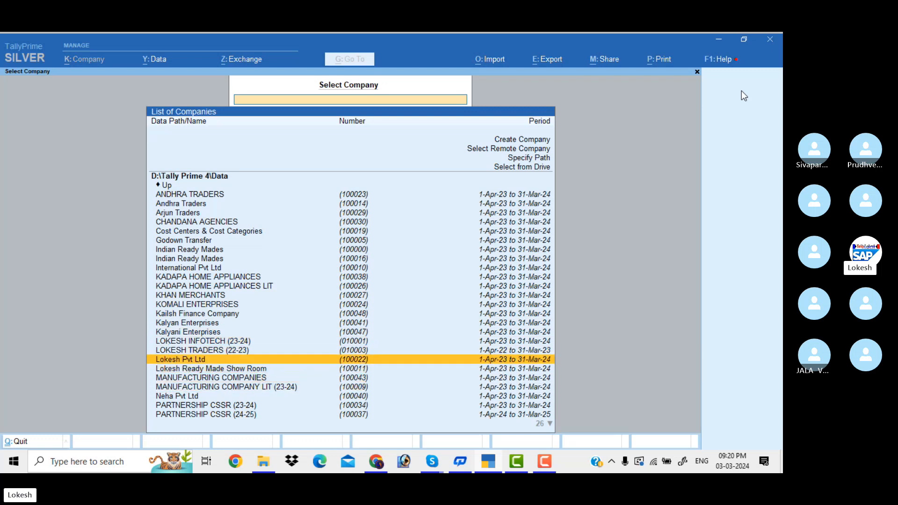
key(Up)
key(Up)
key(Up)
key(Up)
key(Up)
key(Up)
key(Up)
key(Up)
key(Up)
key(Up)
key(Up)
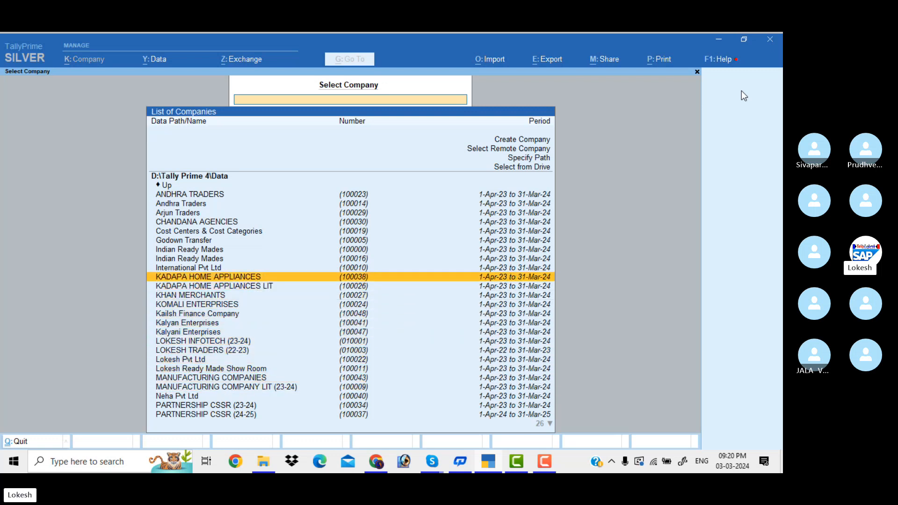
key(Up)
key(Up)
key(Up)
key(Up)
key(Up)
key(Up)
key(Up)
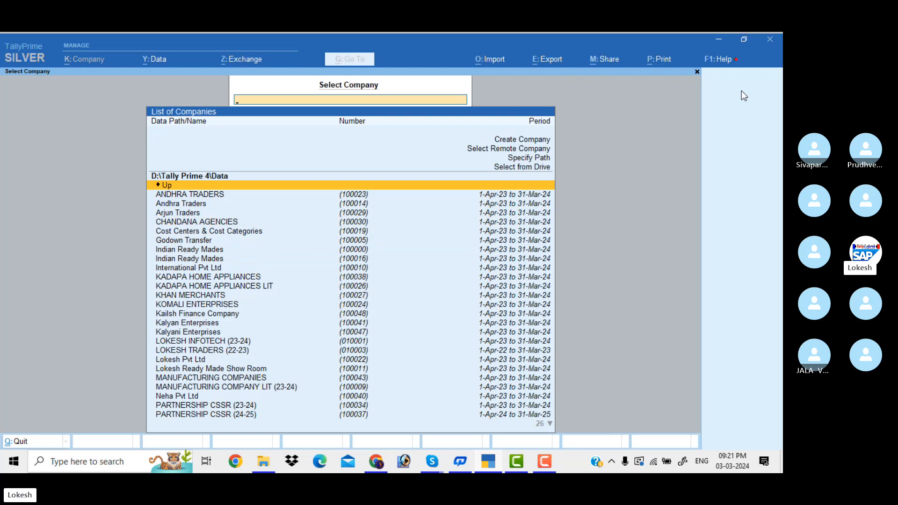
key(Up)
key(Up)
key(Up)
key(Up)
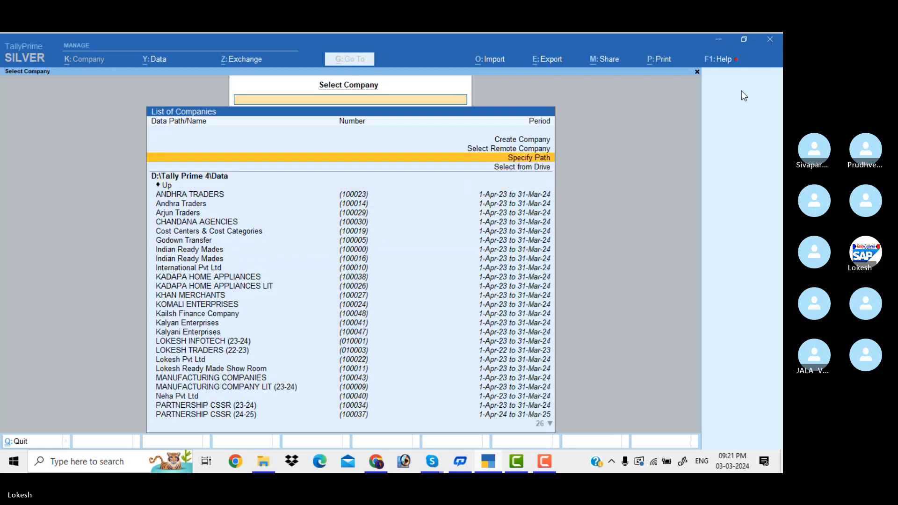
key(Return)
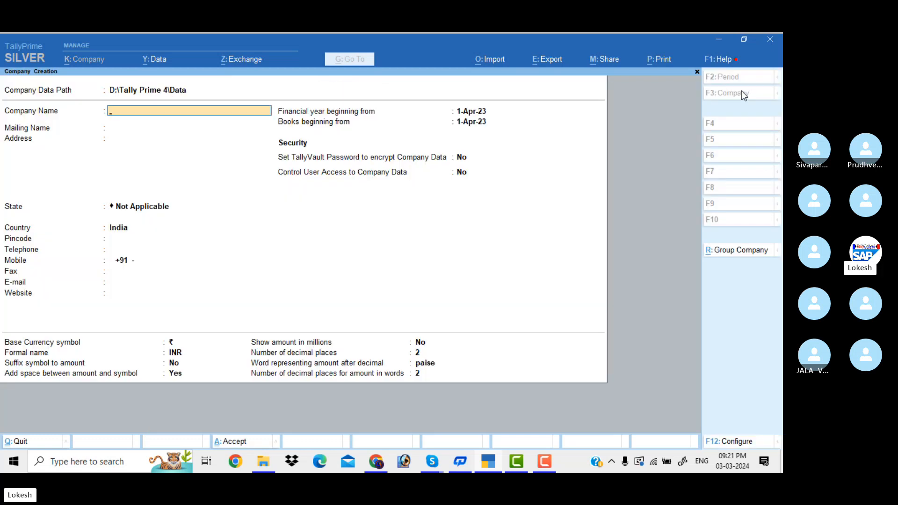
Step: Name the new company Lasya Pvt Ltd and set its state to Andhra Pradesh
text(Lasya Pvt Ltd)
key(Return)
key(Return)
key(Return)
key(Down)
key(Down)
key(Return)
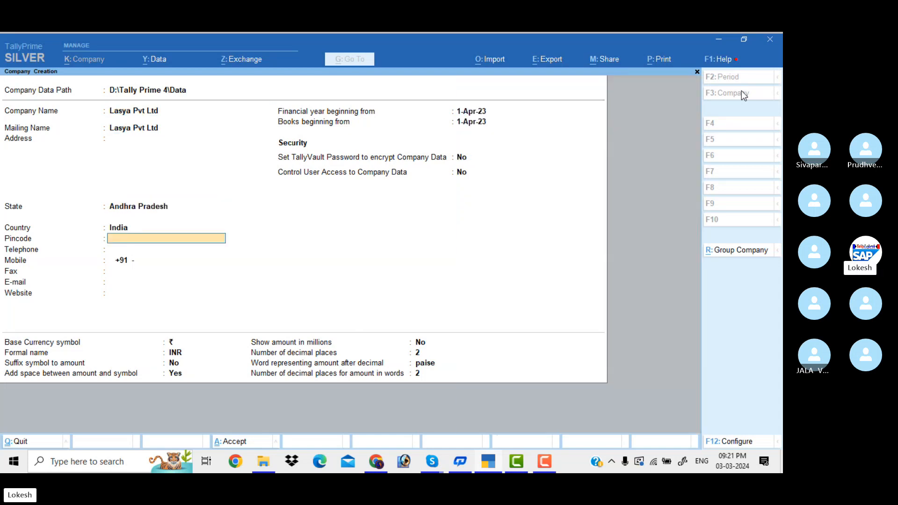
Step: Set TallyVault encryption to Yes for Lasya Pvt Ltd and begin entering a password
key(Return)
key(Return)
key(Return)
key(Return)
key(Return)
key(Return)
key(Return)
key(Return)
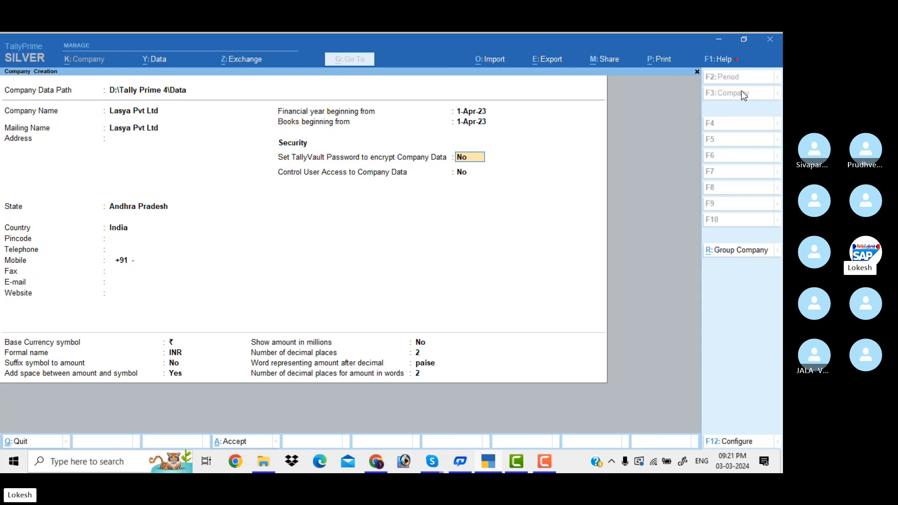
mouse_move(439, 461)
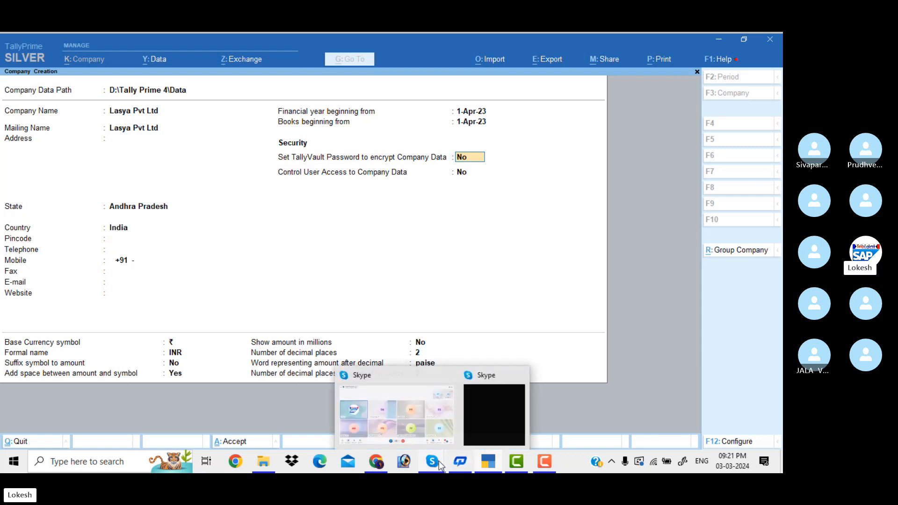
click(423, 419)
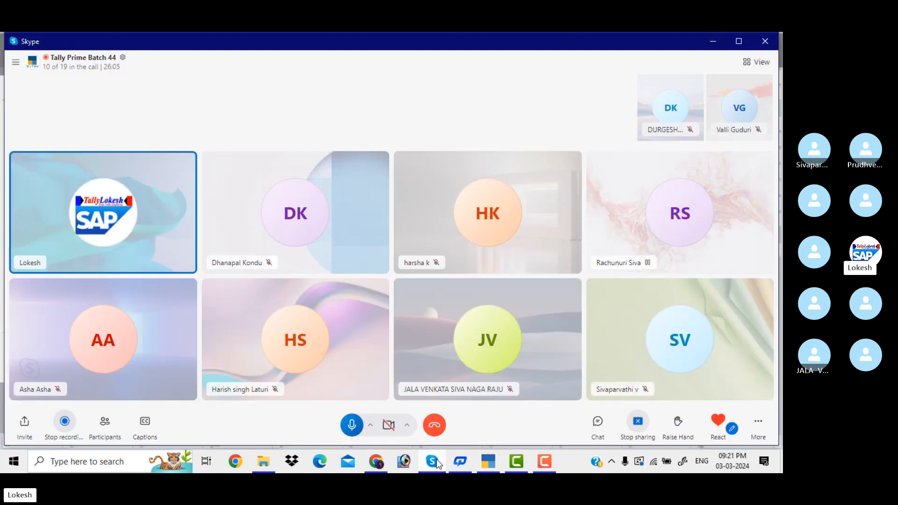
click(488, 461)
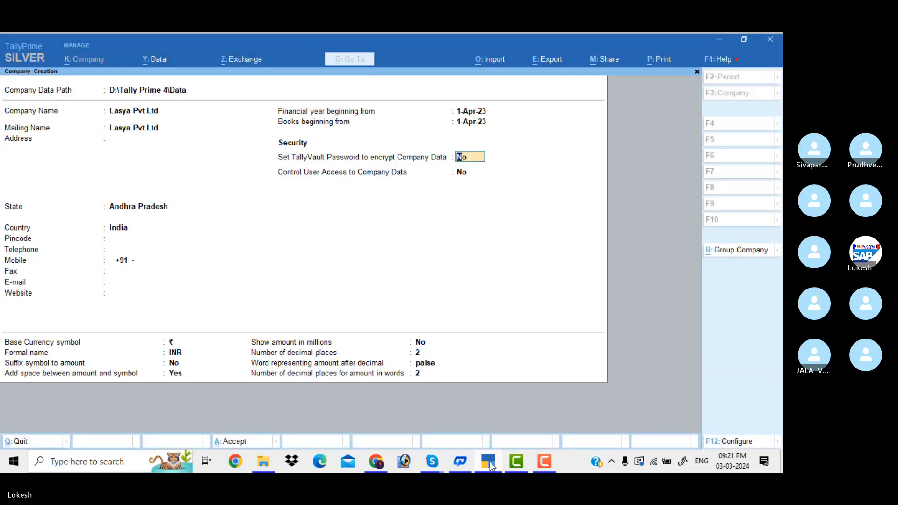
key(y)
key(Return)
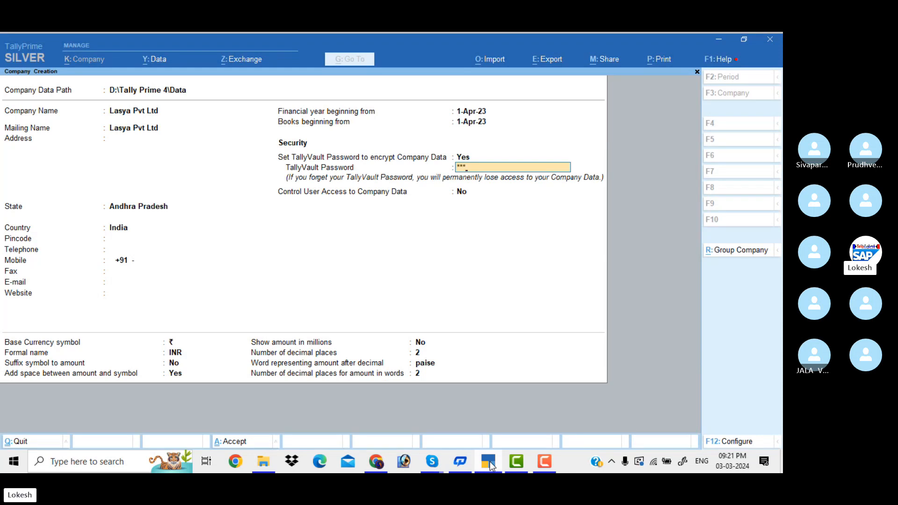
Step: Confirm the TallyVault password and accept the Lasya Pvt Ltd company form
key(Return)
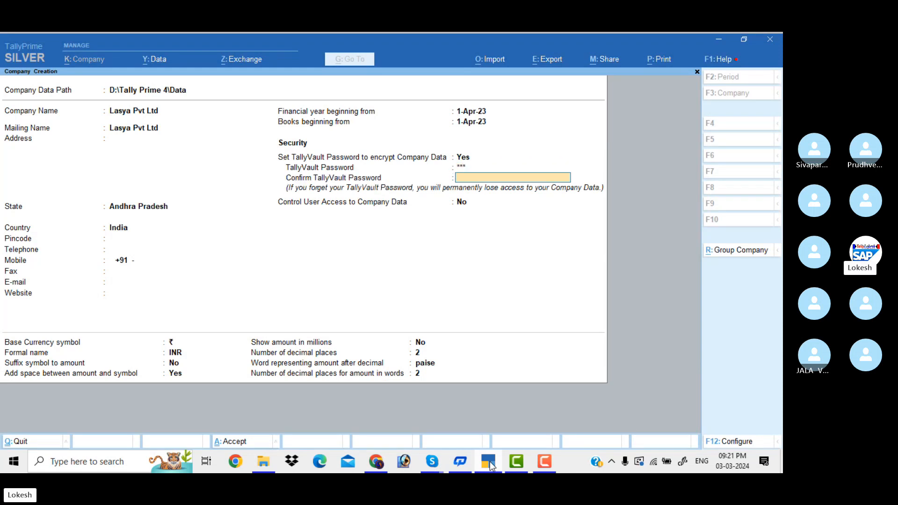
text(123)
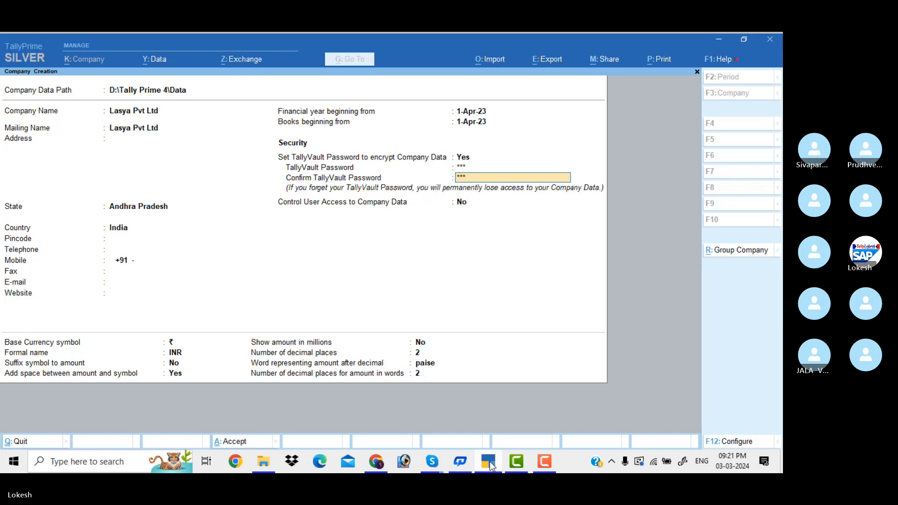
key(Return)
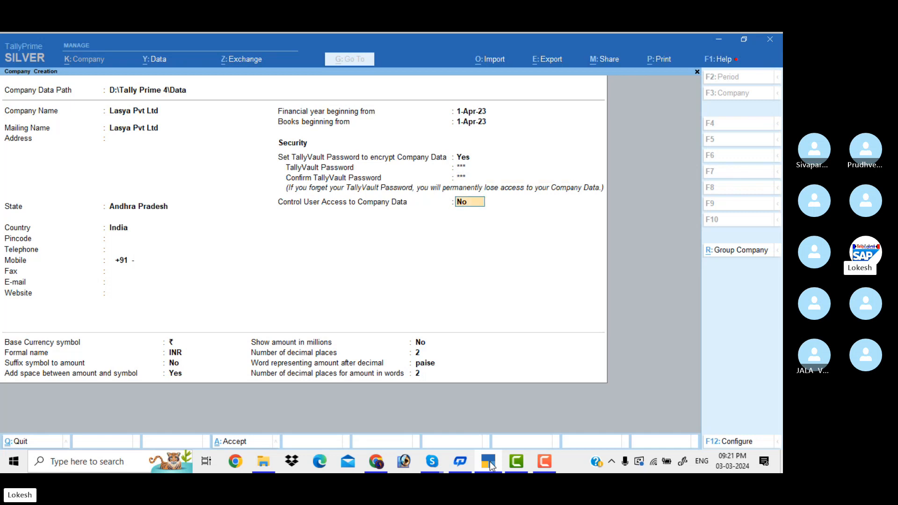
key(Return)
key(Return)
key(Return)
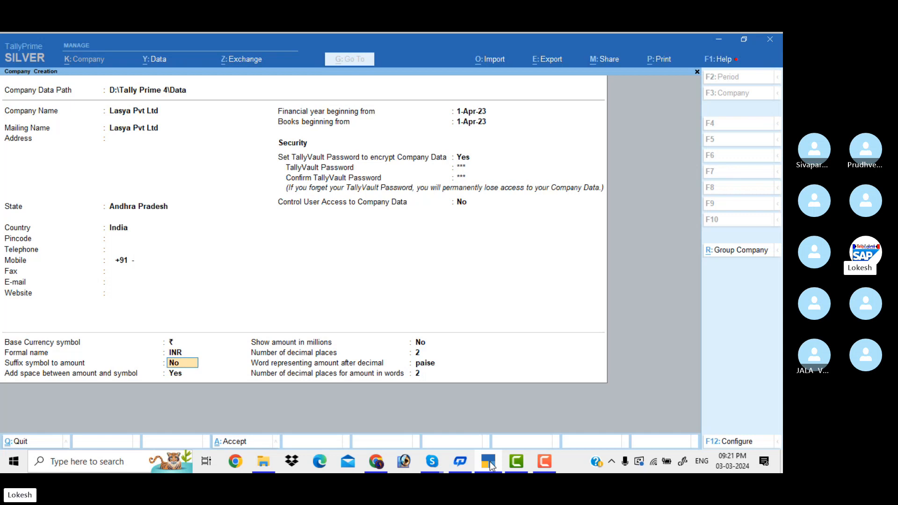
key(Return)
key(Return)
key(Return)
key(Return)
key(Return)
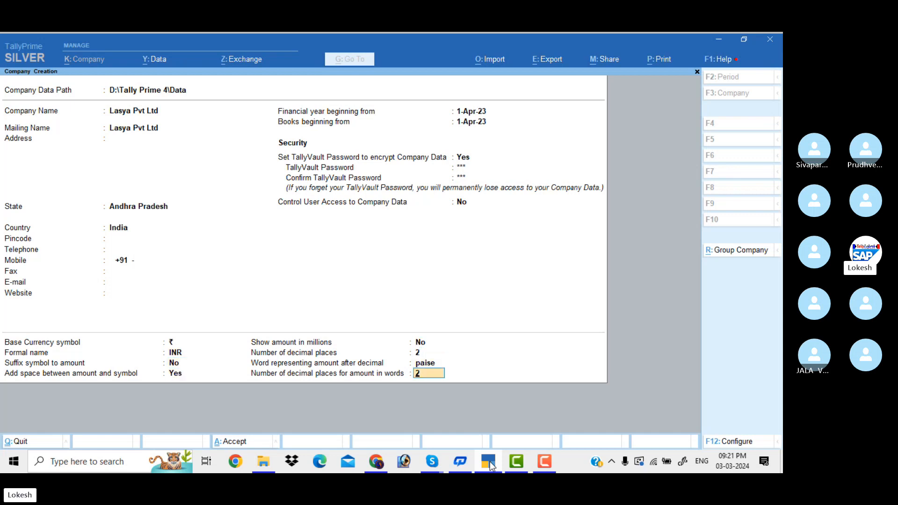
key(Return)
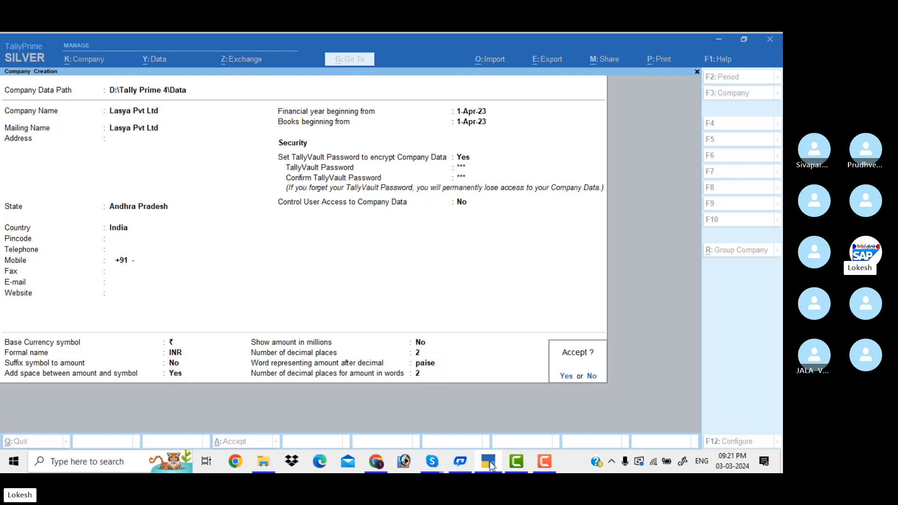
key(Return)
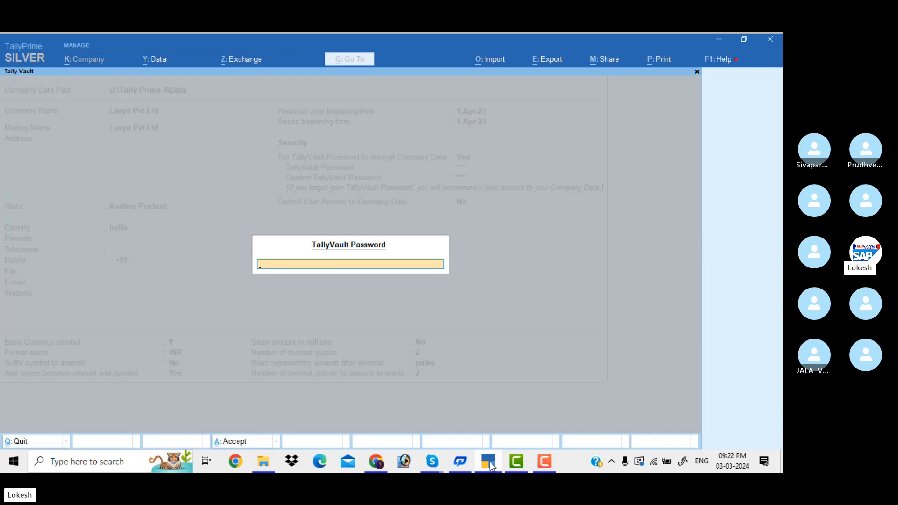
Step: Submit the vault password and accept Company Features with Ctrl+A to reach Gateway of Tally
key(Return)
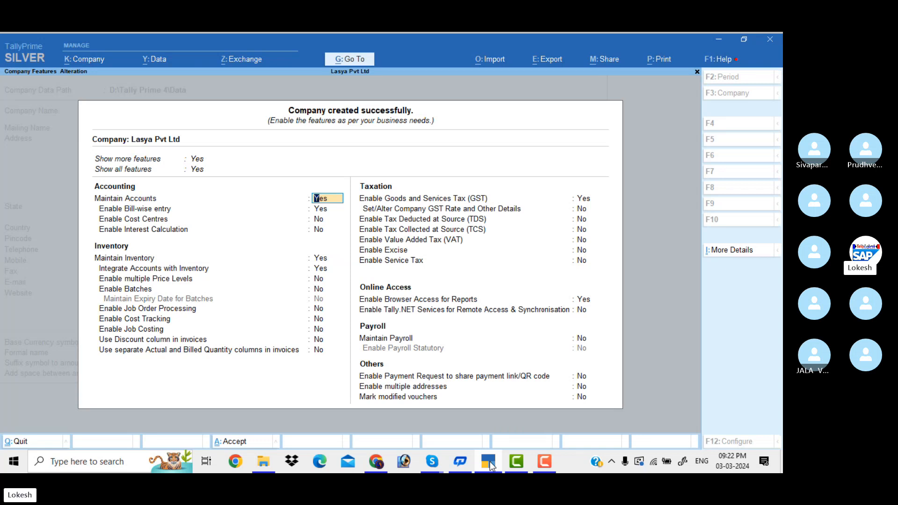
key(ctrl)
key(ctrl+a)
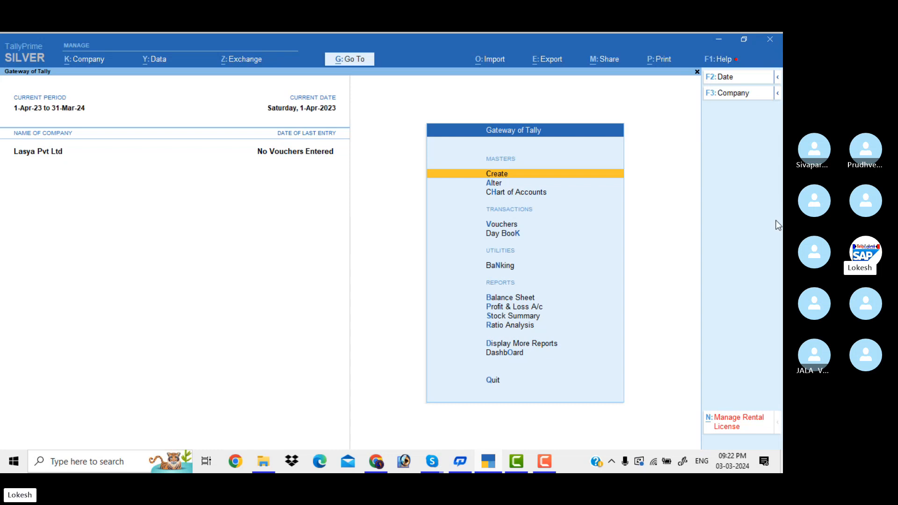
Step: Shut Lasya Pvt Ltd via Shut Company, confirming Yes
click(735, 96)
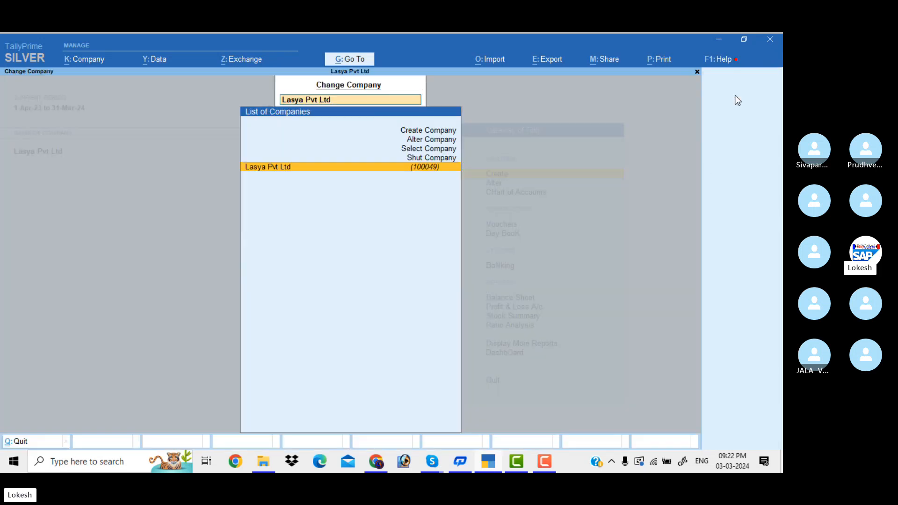
key(Up)
key(Return)
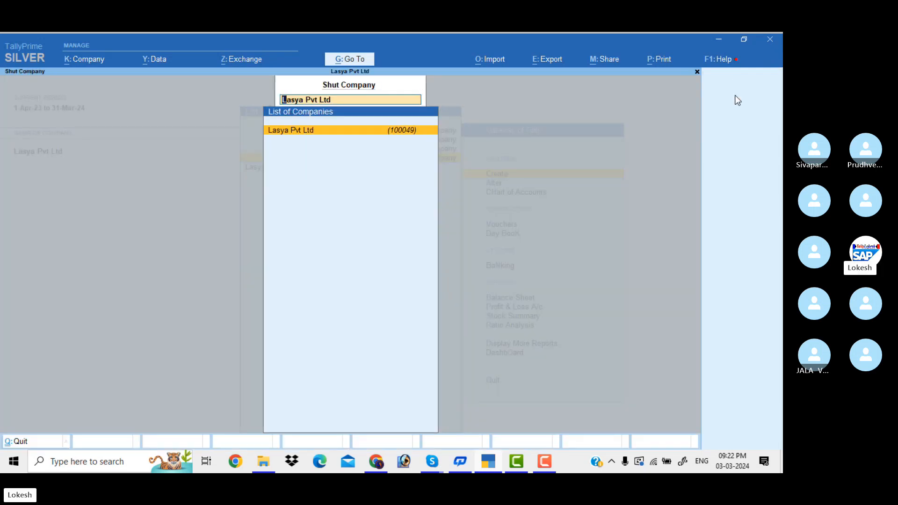
key(Return)
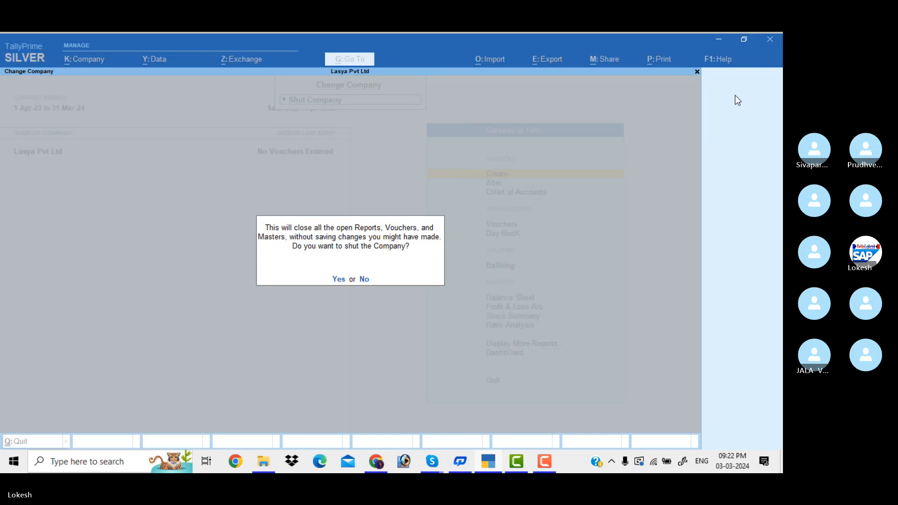
key(y)
Step: Select the encrypted (100049) company and open it with its TallyVault password
key(Down)
key(Down)
key(Down)
key(Down)
key(Down)
key(Down)
key(Down)
key(Down)
key(Down)
key(Down)
key(Down)
key(Down)
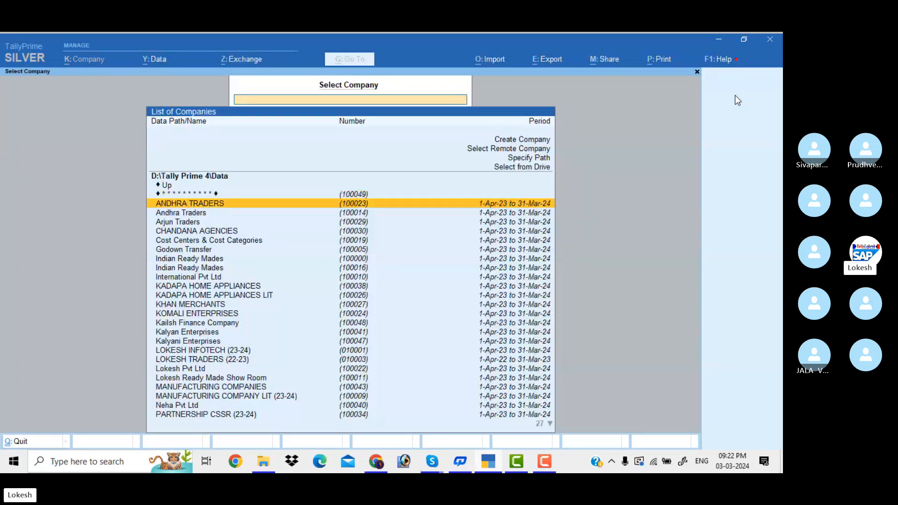
key(Down)
key(Down)
key(Down)
key(Down)
key(Down)
key(Down)
key(Down)
key(Down)
key(Down)
key(Down)
key(Down)
key(Down)
key(Down)
key(Down)
key(Down)
key(Down)
key(Down)
key(Down)
key(Down)
key(Down)
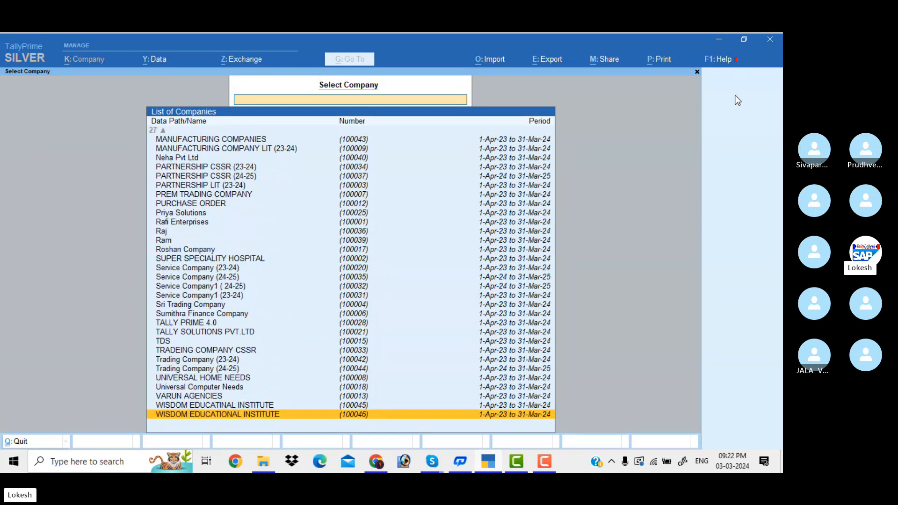
key(Up)
key(Up)
key(Up)
key(Up)
key(Up)
key(Up)
key(Up)
key(Up)
key(Up)
key(Up)
key(Up)
key(Up)
key(Up)
key(Up)
key(Up)
key(Up)
key(Up)
key(Up)
key(Up)
key(Up)
key(Up)
key(Up)
key(Up)
key(Up)
key(Up)
key(Up)
key(Up)
key(Up)
key(Up)
key(Up)
key(Up)
key(Up)
key(Up)
key(Up)
key(Up)
key(Up)
key(Up)
key(Up)
key(Up)
key(Up)
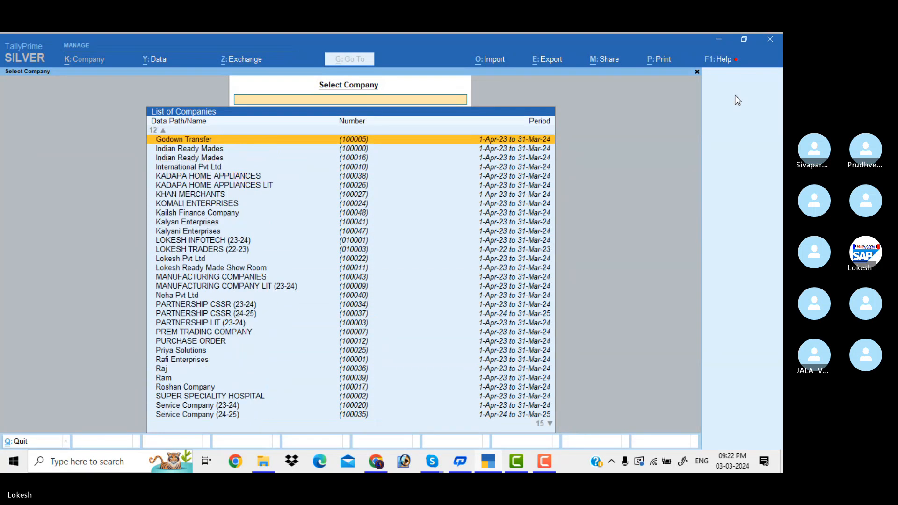
key(Down)
key(Down)
key(Down)
key(Down)
key(Down)
key(Down)
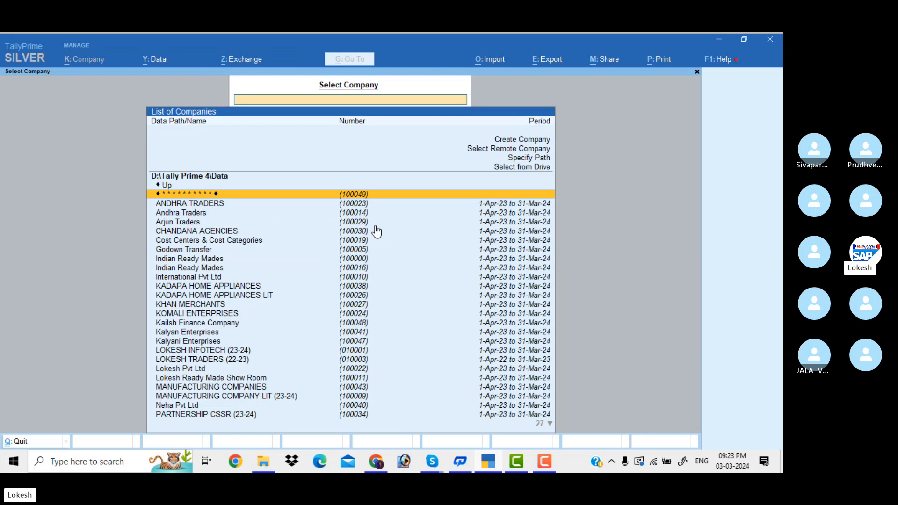
key(Return)
text(***)
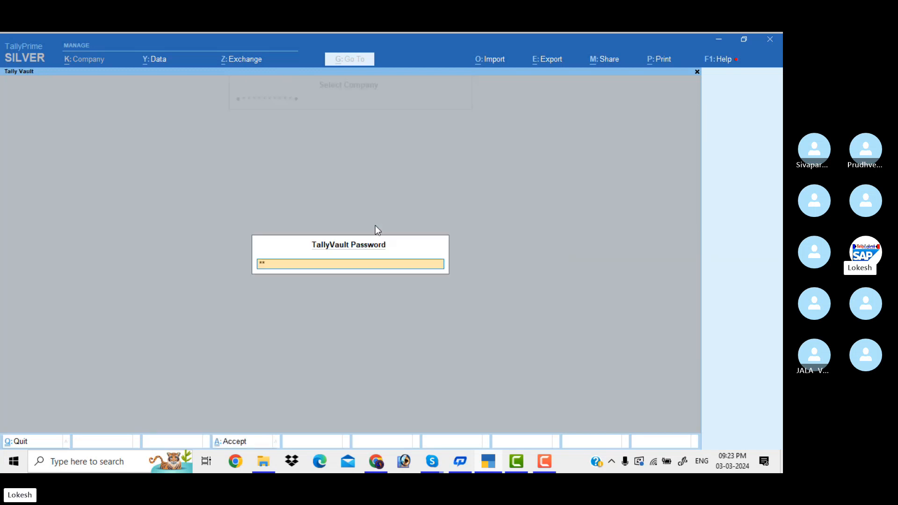
key(Return)
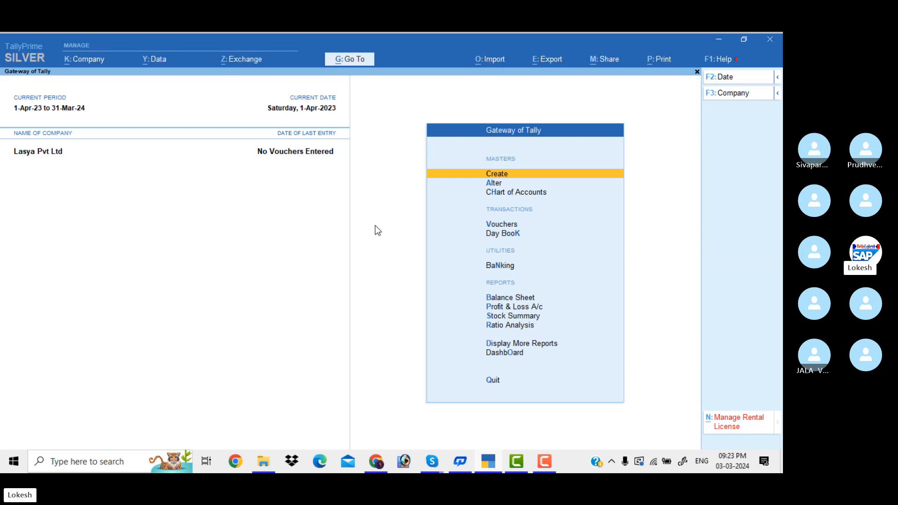
Step: Change Lasya Pvt Ltd's TallyVault password, entering old and new passwords and confirming the alteration
click(84, 63)
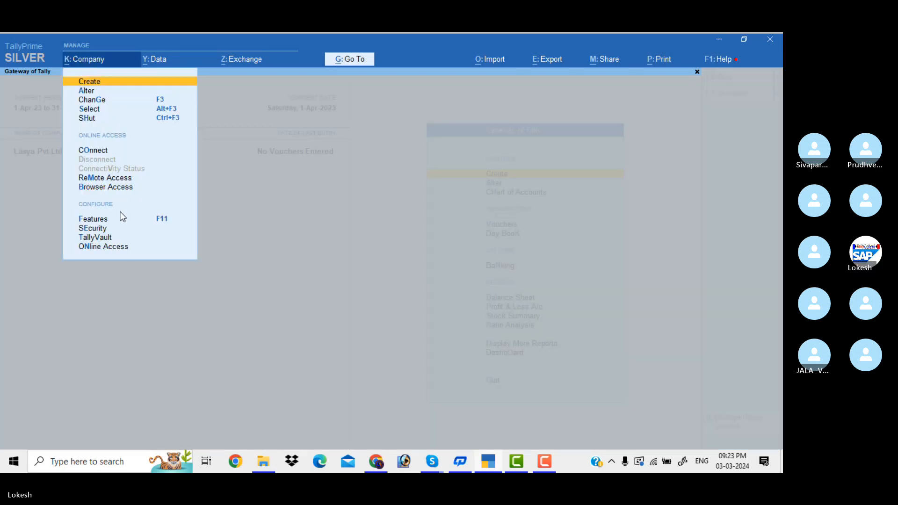
click(96, 238)
key(Return)
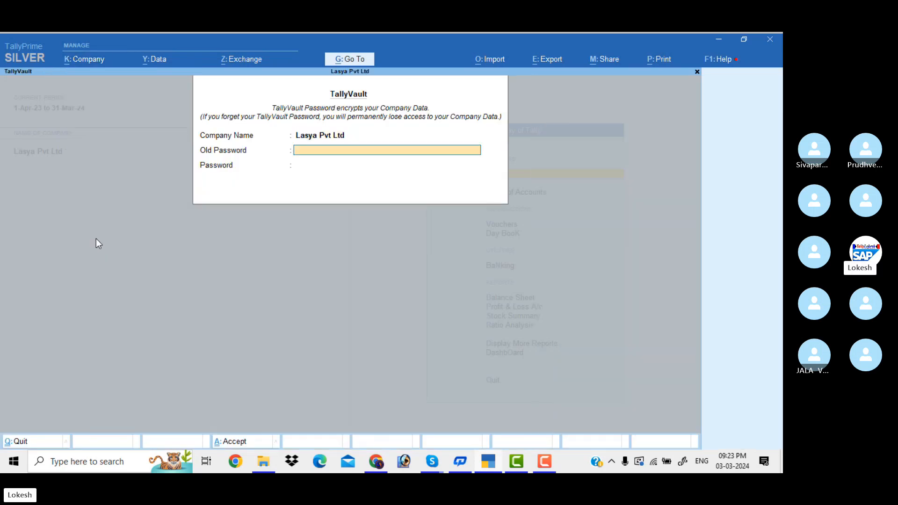
text(***)
key(Return)
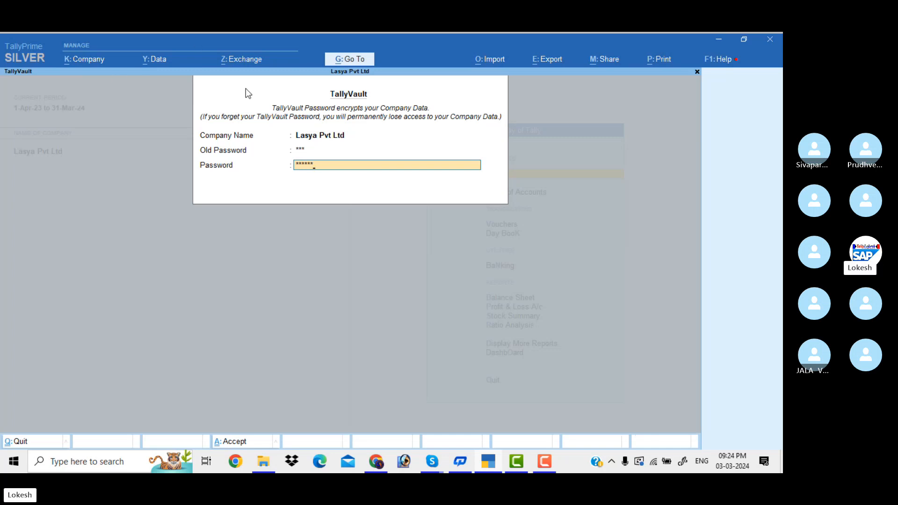
key(Return)
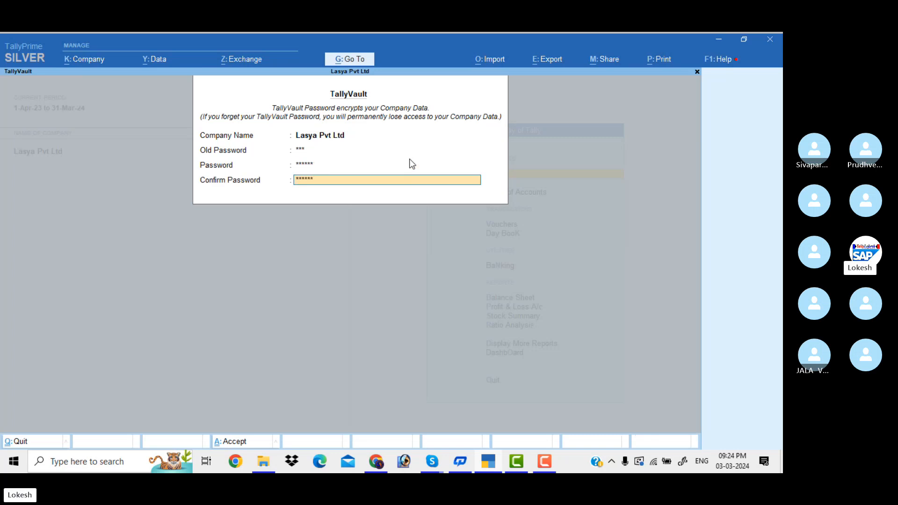
key(Return)
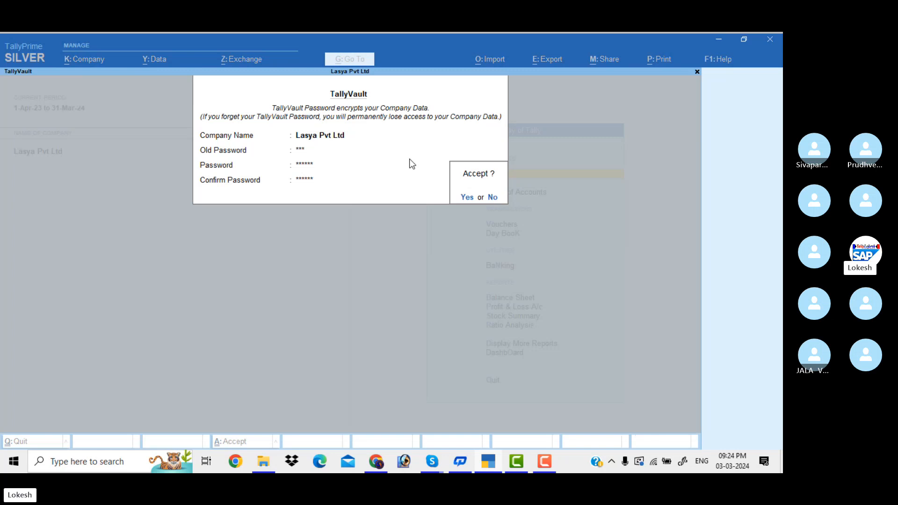
key(Return)
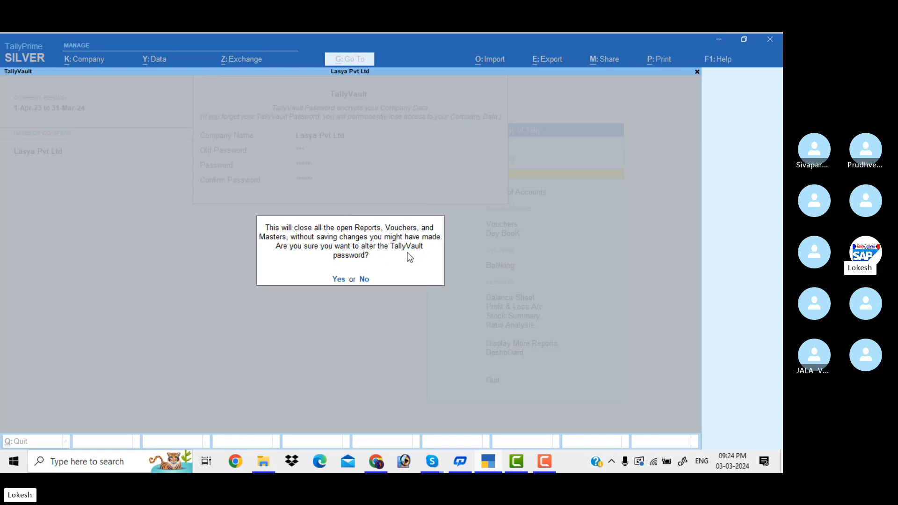
key(Return)
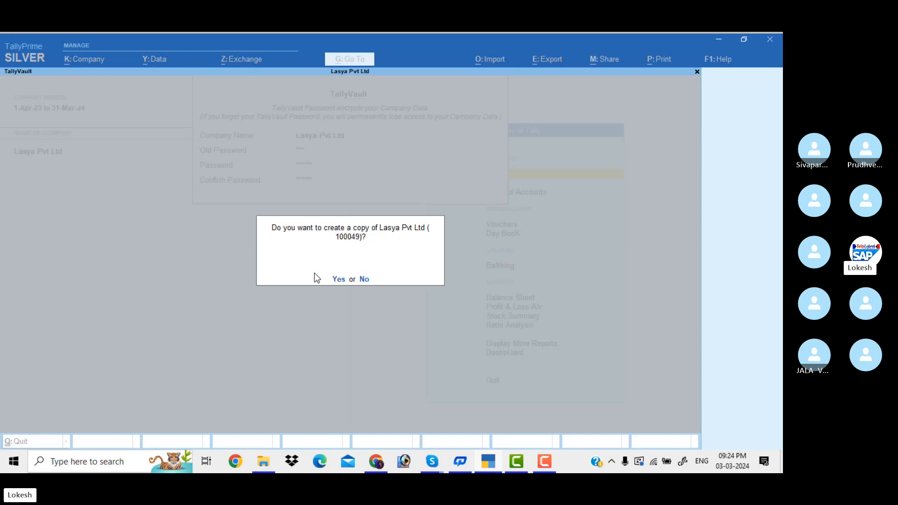
Step: Answer the company-copy prompt and reopen Lasya Pvt Ltd using the new vault password
key(Return)
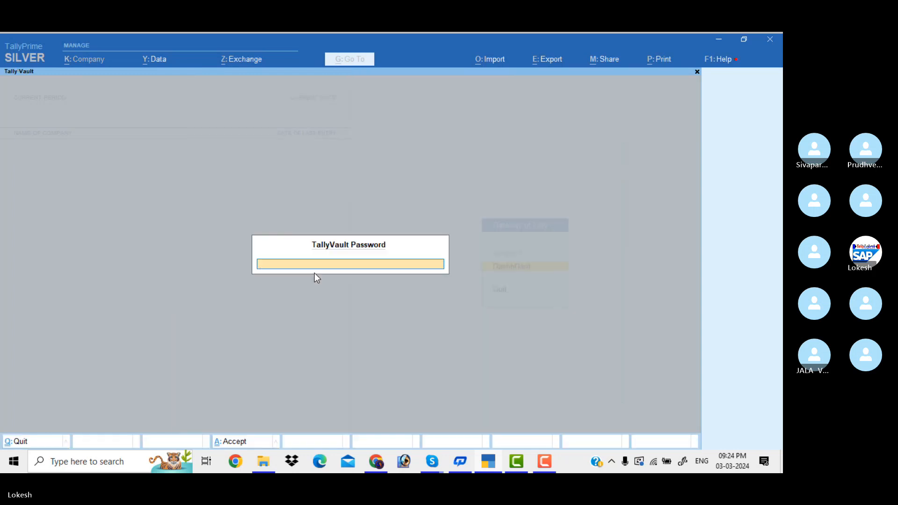
key(Return)
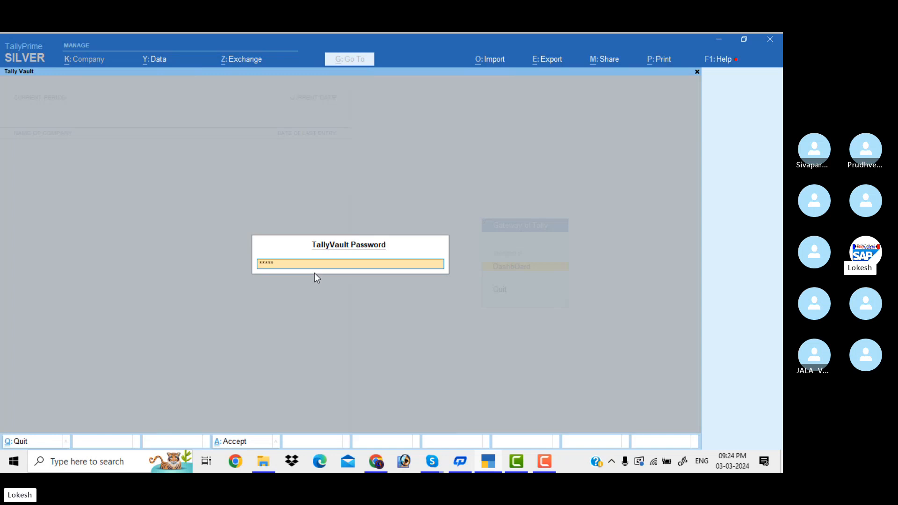
key(Return)
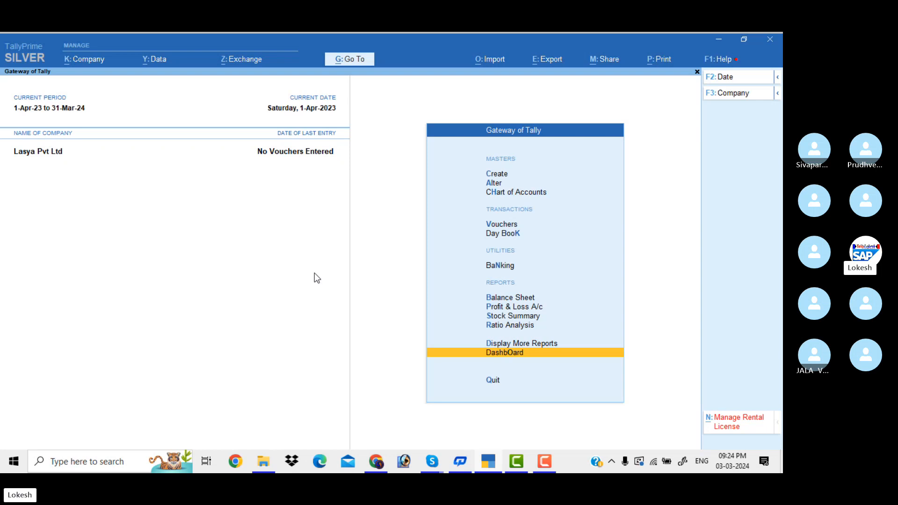
Step: Shut Lasya Pvt Ltd, confirming Yes
click(744, 96)
key(Up)
key(Return)
key(Return)
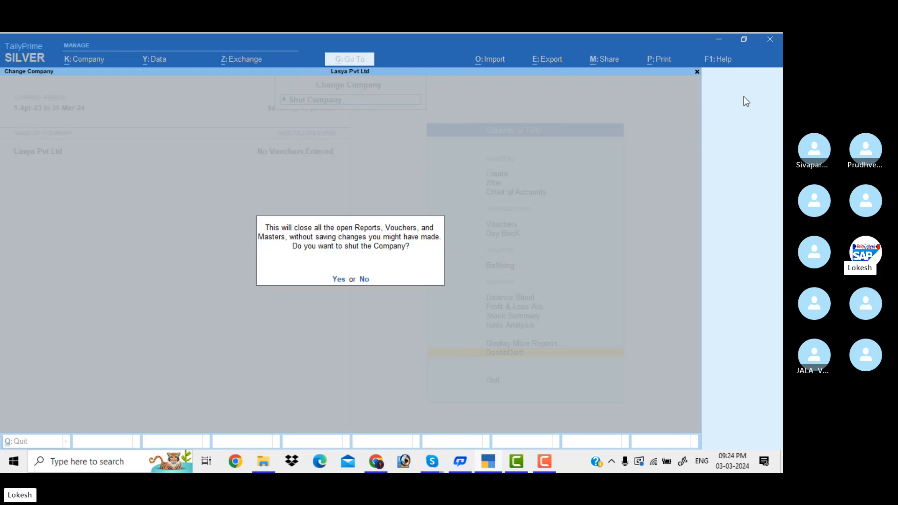
key(y)
Step: Reopen the encrypted (100049) company from the list with the new TallyVault password
key(Down)
key(Down)
key(Down)
key(Down)
key(Down)
key(Down)
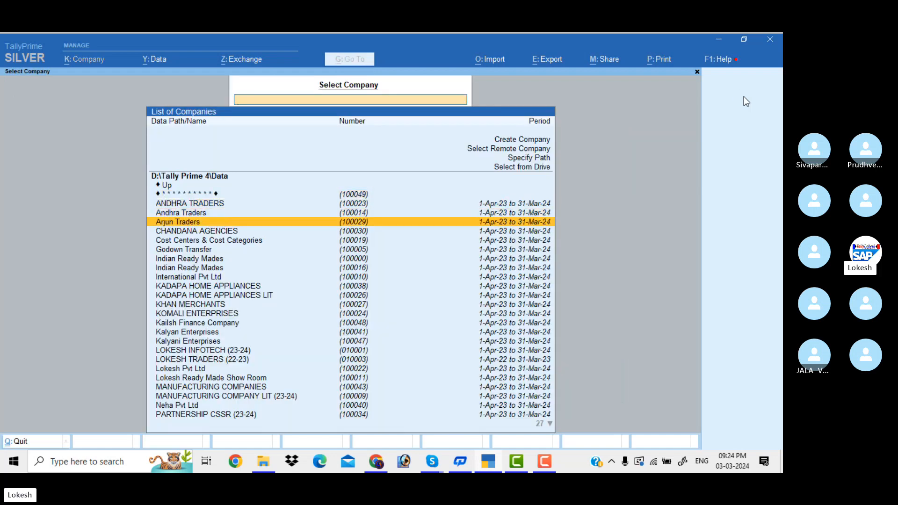
key(Down)
key(Down)
key(Down)
key(Up)
key(Up)
key(Up)
key(Up)
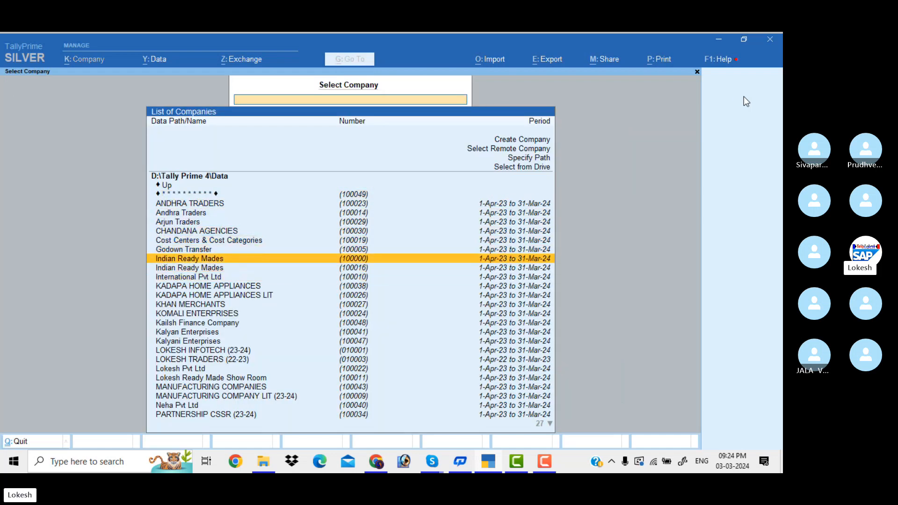
key(Up)
key(Up)
key(Up)
key(Up)
key(Up)
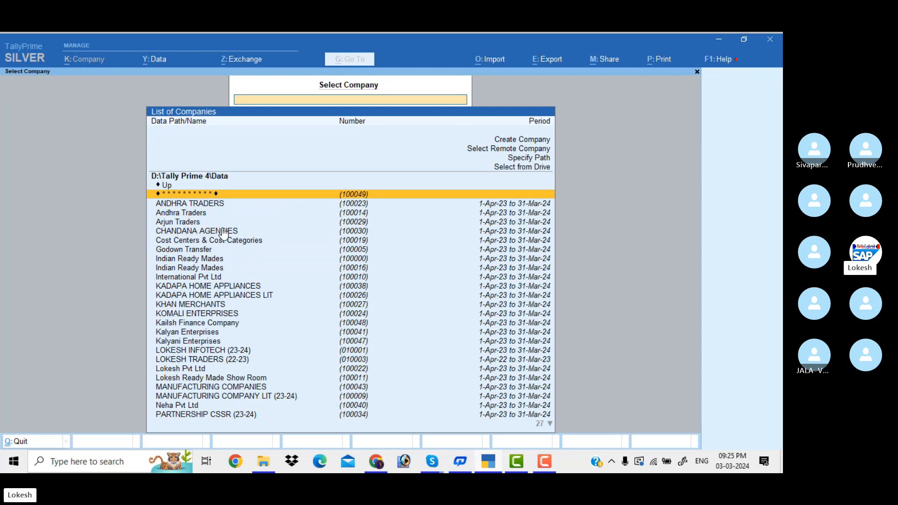
key(Return)
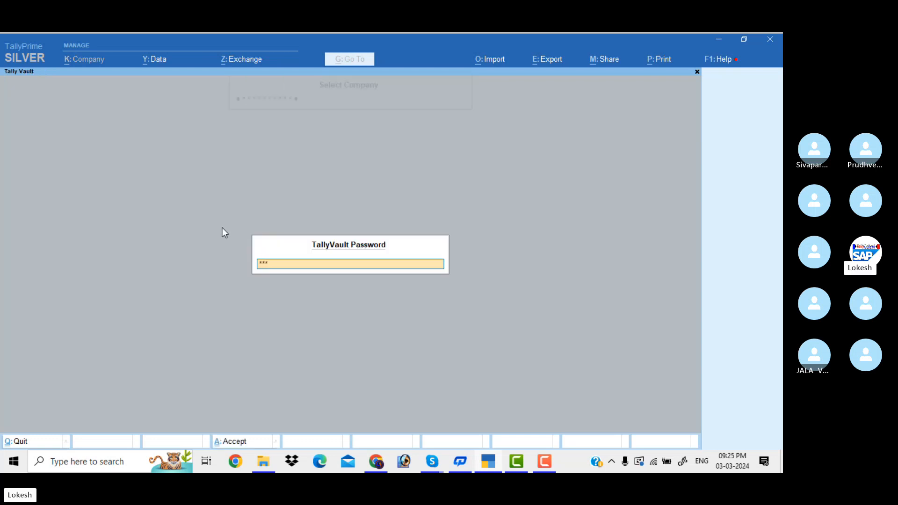
key(Return)
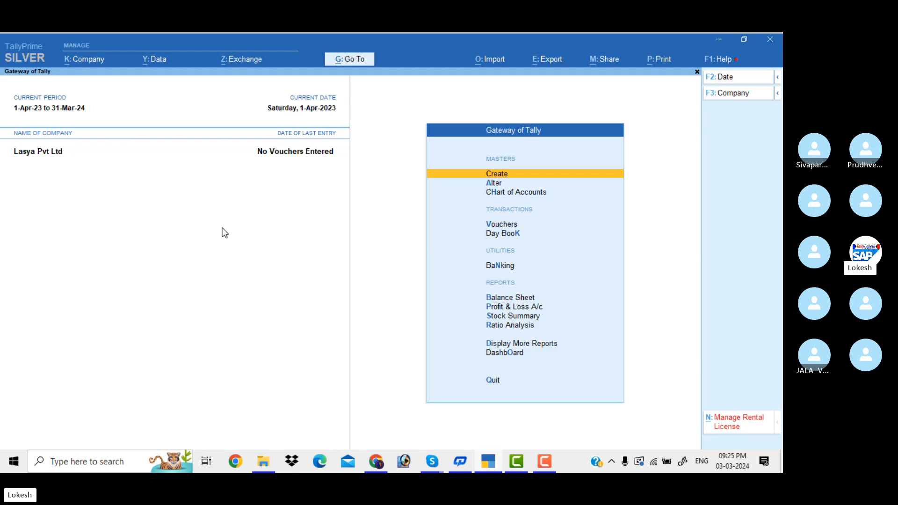
Step: Shut the open Lasya Pvt Ltd company, confirming Yes
click(742, 95)
key(Up)
key(Return)
key(Return)
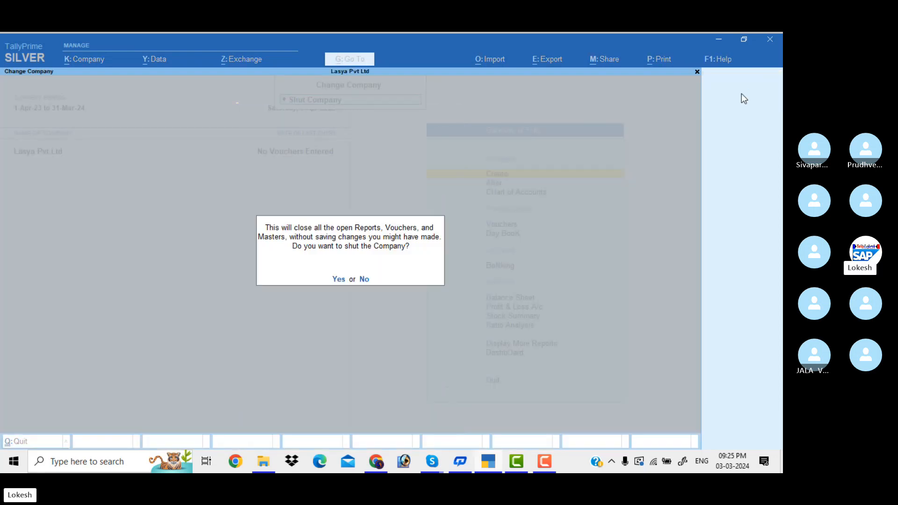
key(y)
Step: Create a company named Lokesh Pvt Ltd Kadapa with state Andhra Pradesh
key(Up)
key(Up)
key(Up)
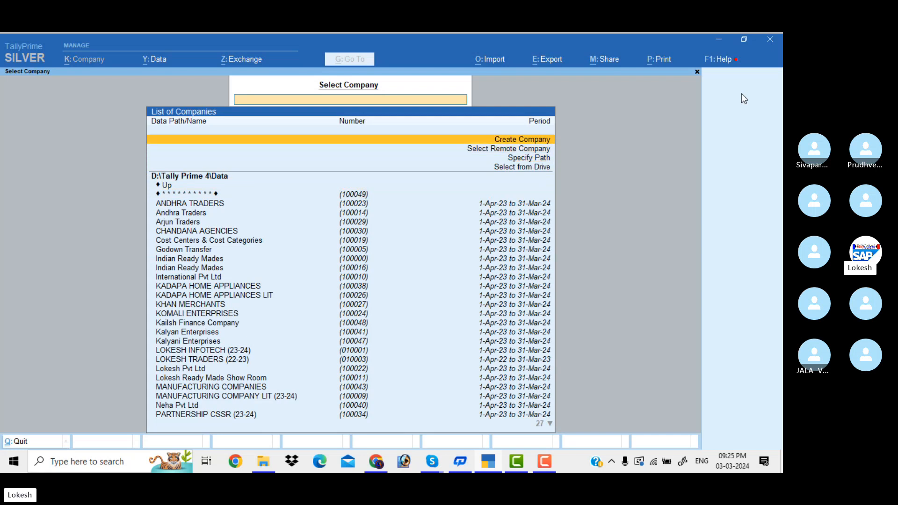
key(Return)
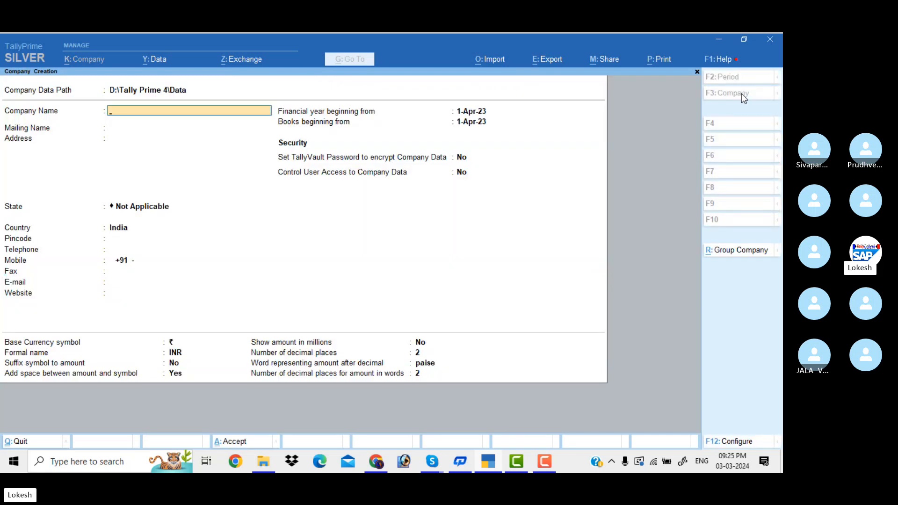
text(Lokesh)
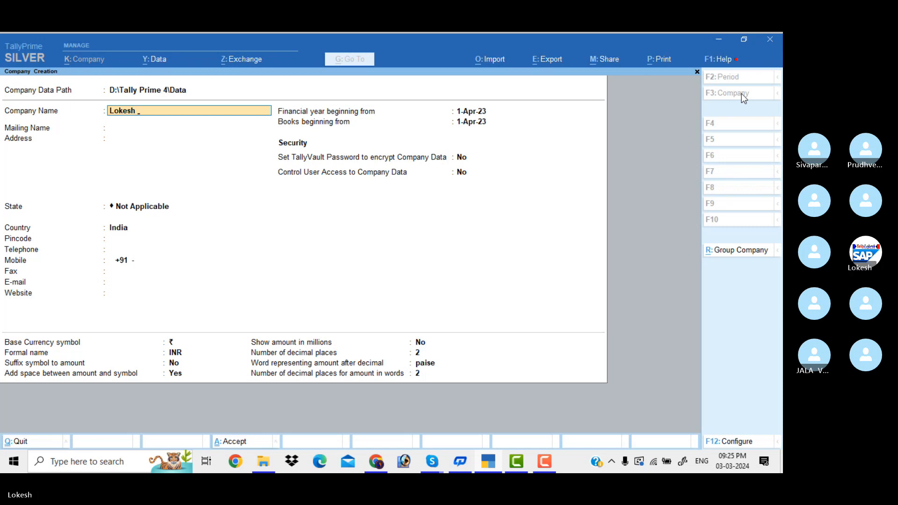
text( Pvt Ltd)
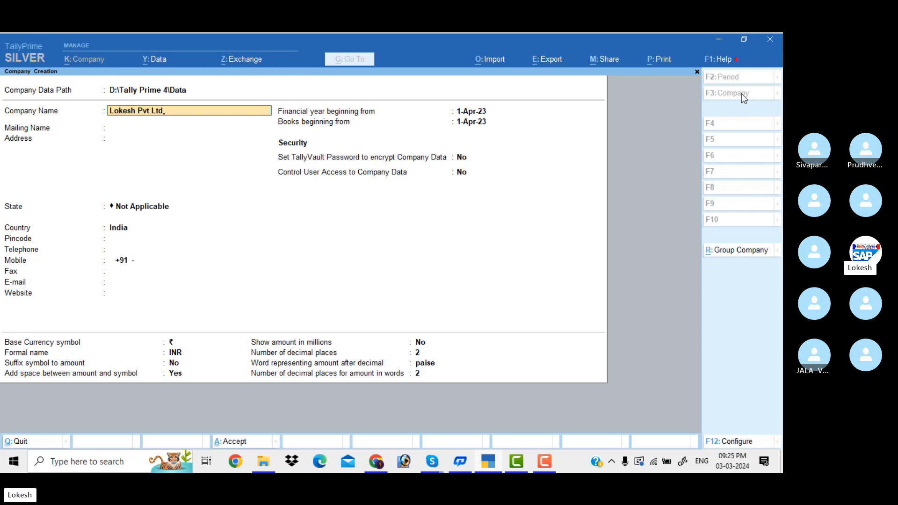
text( Kadapa)
key(Return)
key(Return)
key(Return)
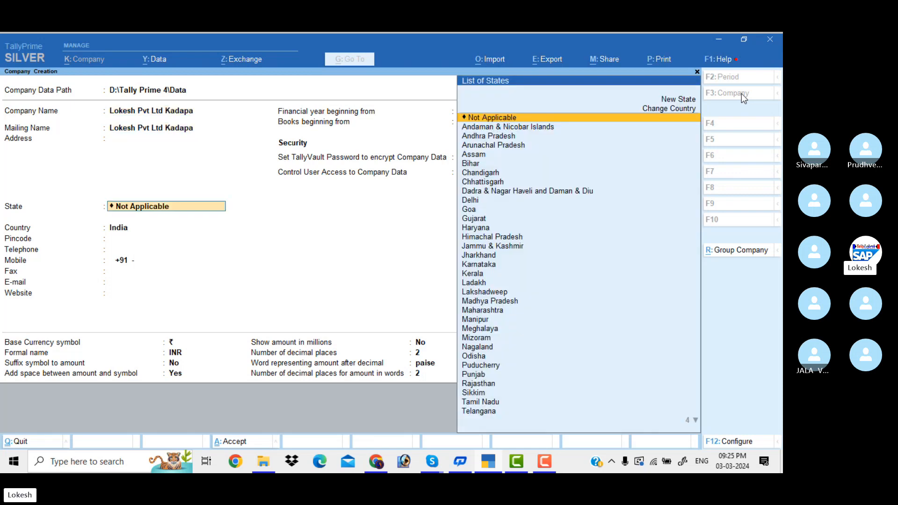
key(Down)
key(Down)
key(Return)
key(Return)
key(Return)
key(Return)
key(Return)
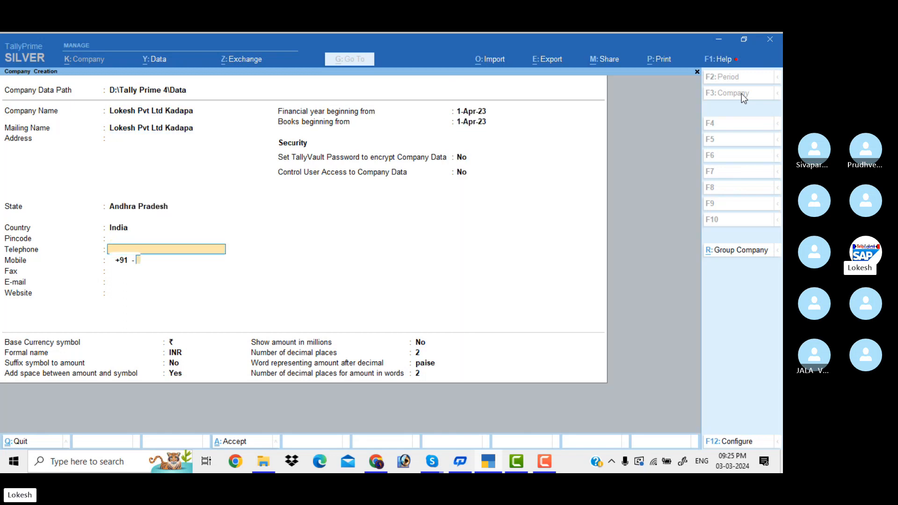
key(Return)
key(Return)
key(Return)
key(Return)
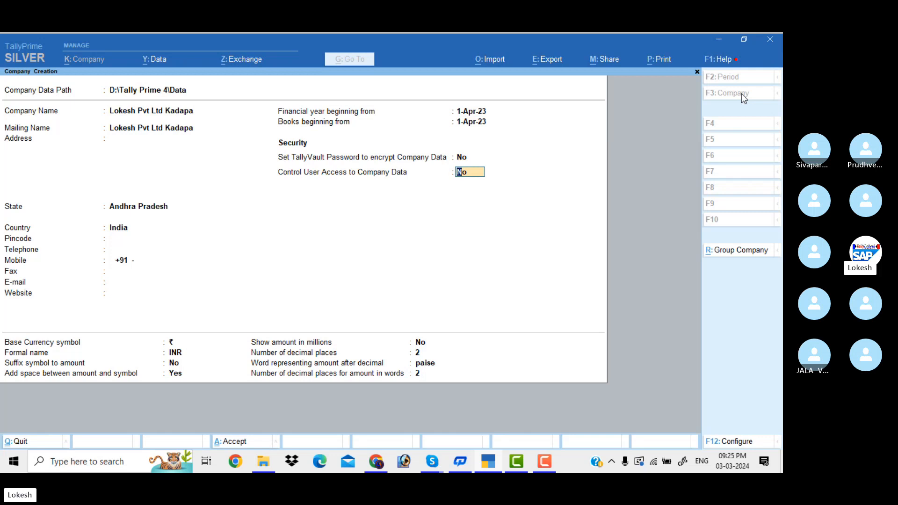
Step: Turn on Control User Access, set the administrator username and password, and create the company
text(y)
key(Return)
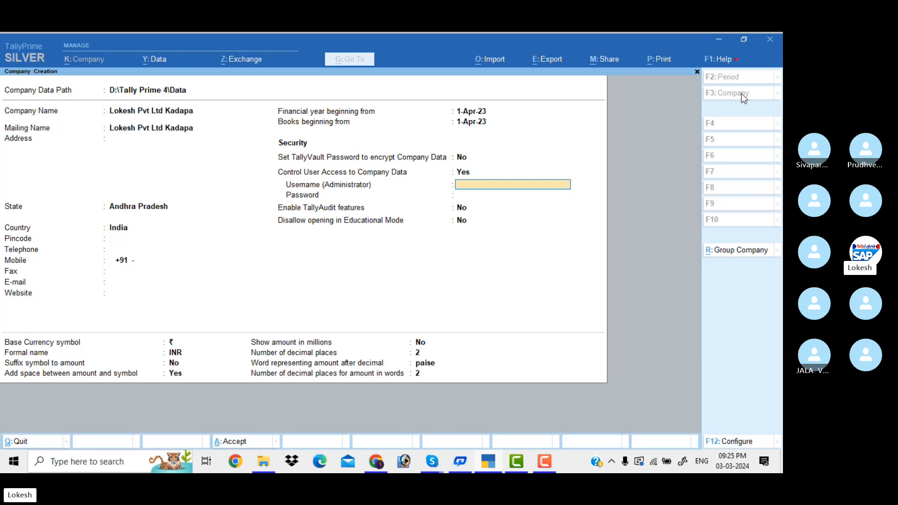
text(tally)
key(Return)
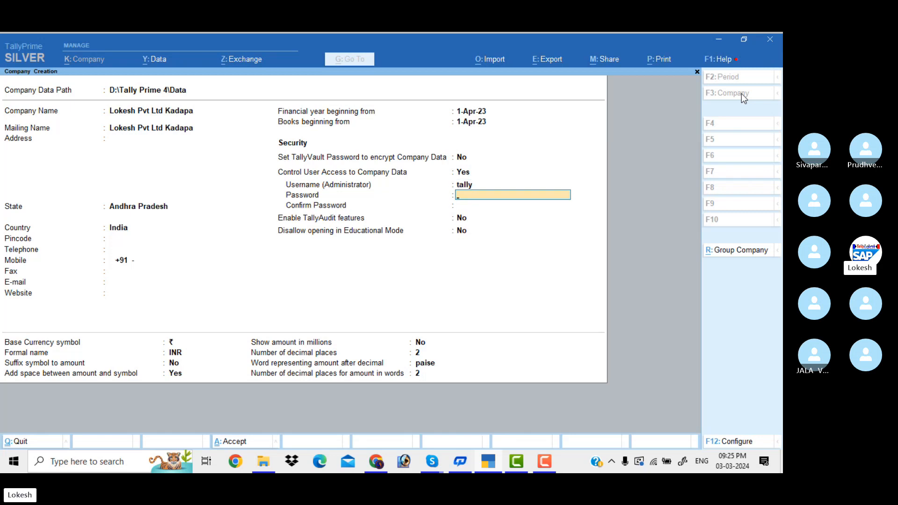
key(Return)
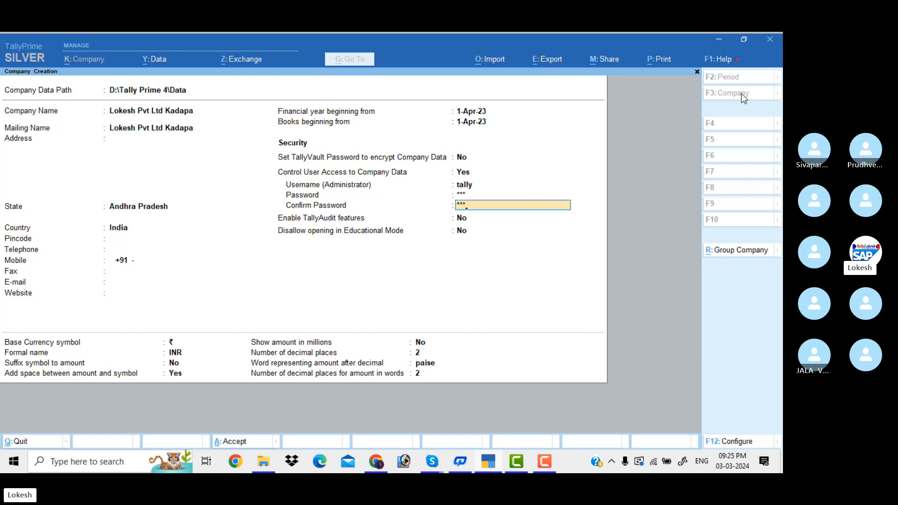
key(Return)
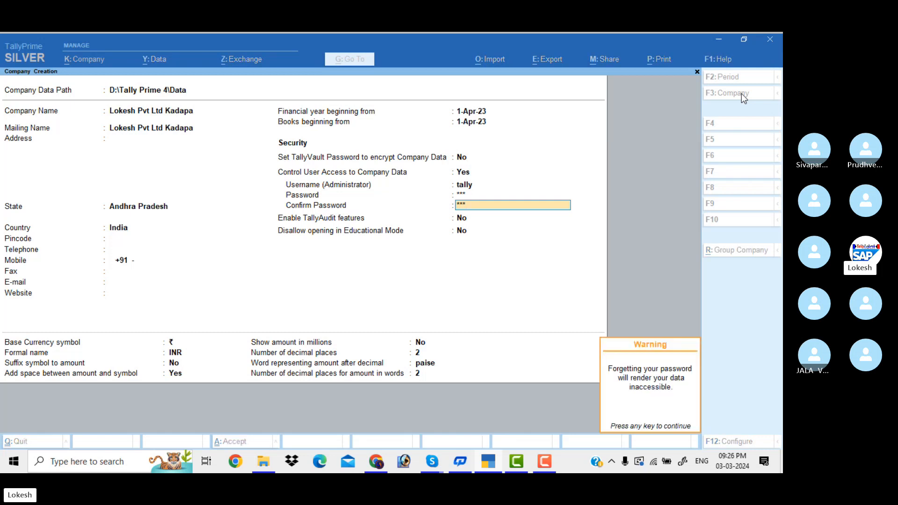
key(Return)
key(Return)
key(Return)
key(Return)
key(Return)
key(Return)
key(Return)
key(Return)
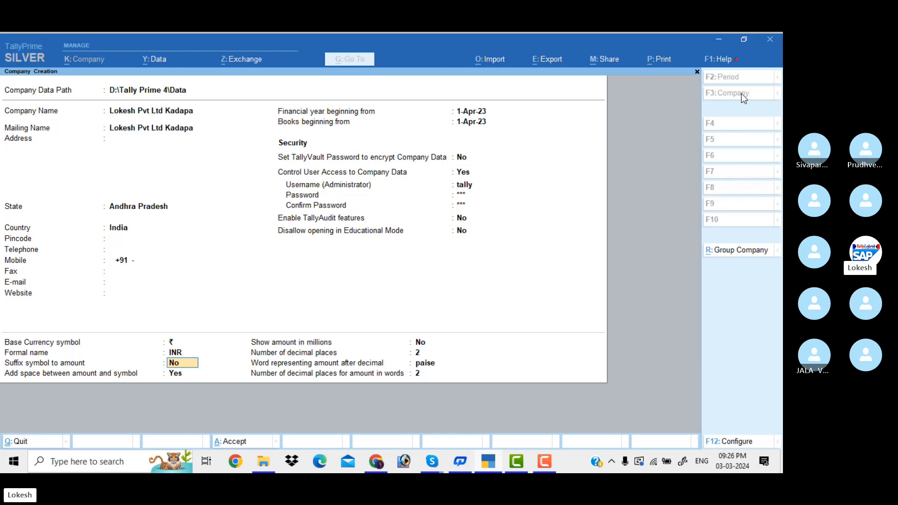
key(Return)
key(Return)
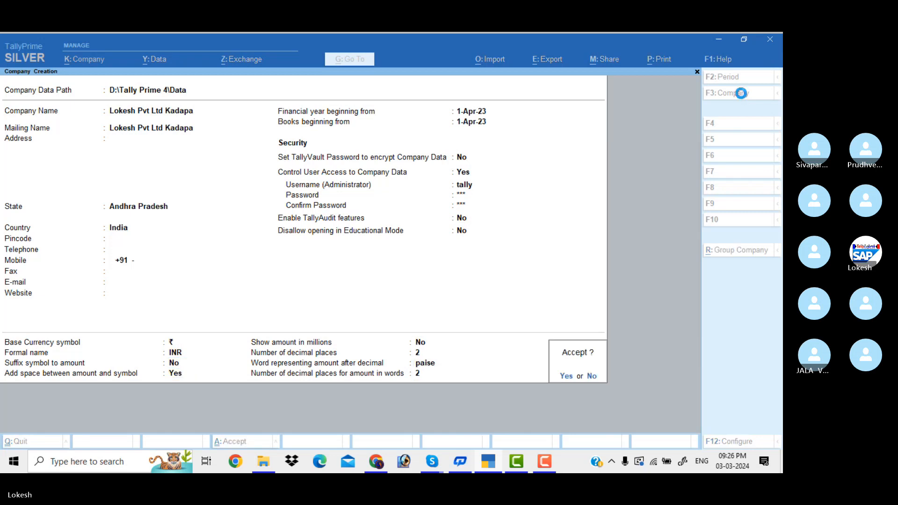
key(Return)
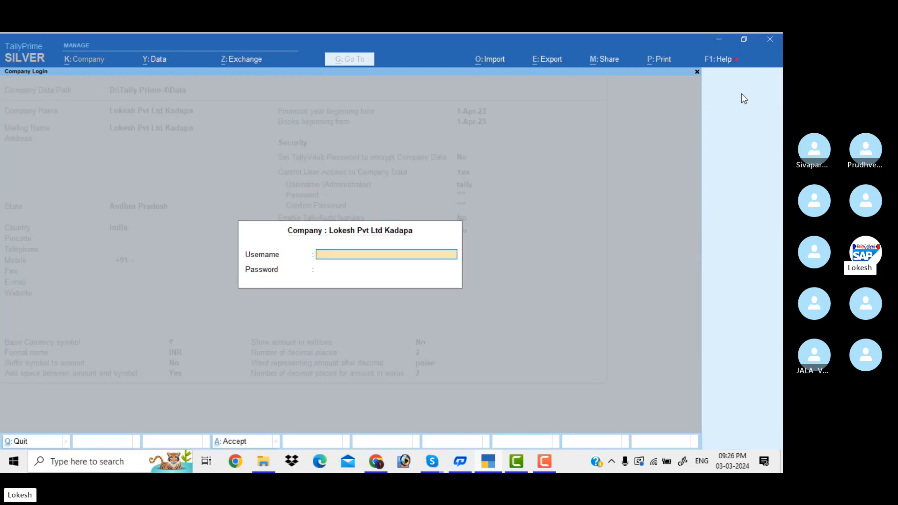
Step: Log in to Lokesh Pvt Ltd Kadapa as administrator and accept the default company features
text(tally)
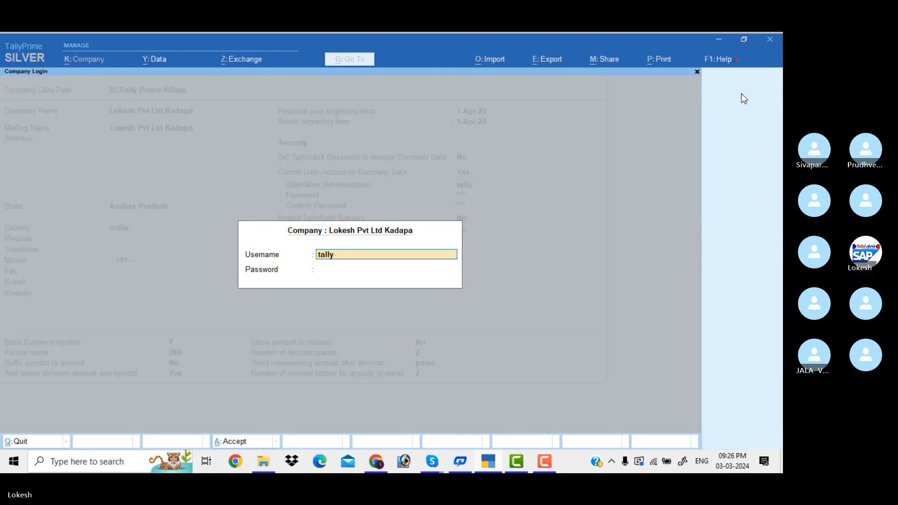
key(Return)
text(**)
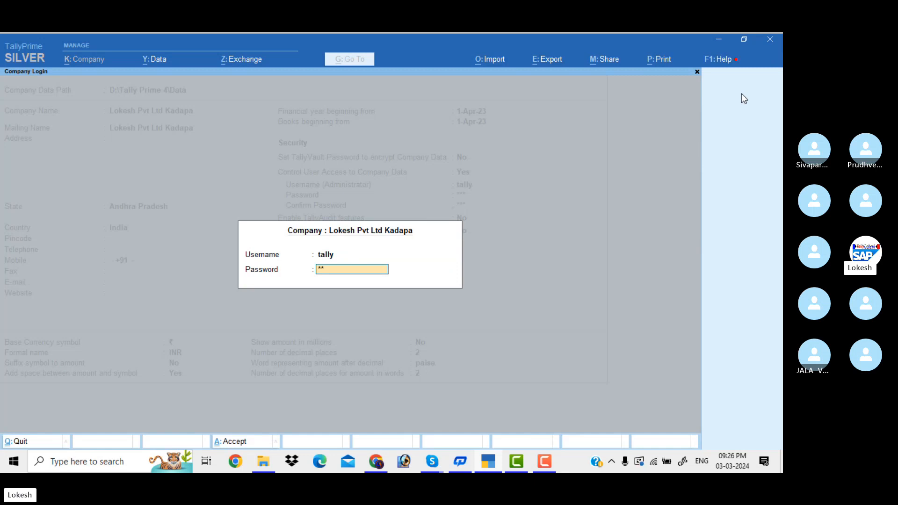
text(*)
key(Return)
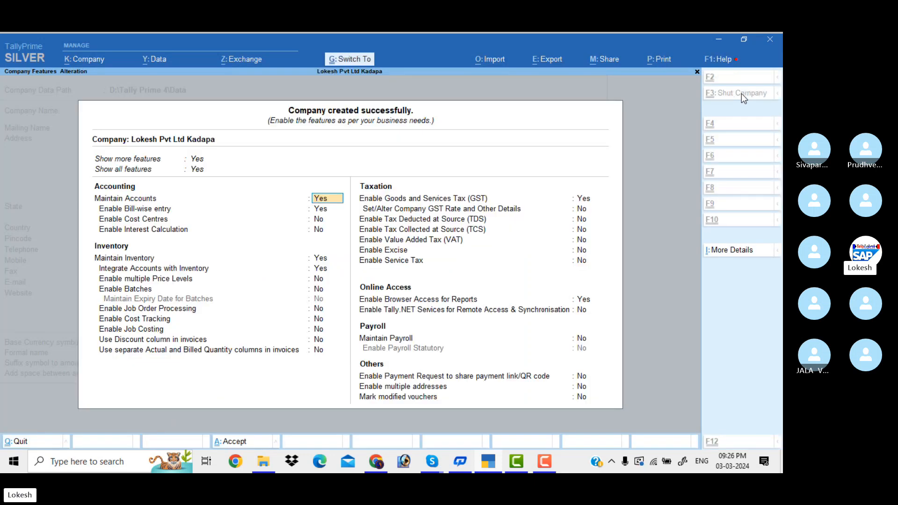
key(ctrl+a)
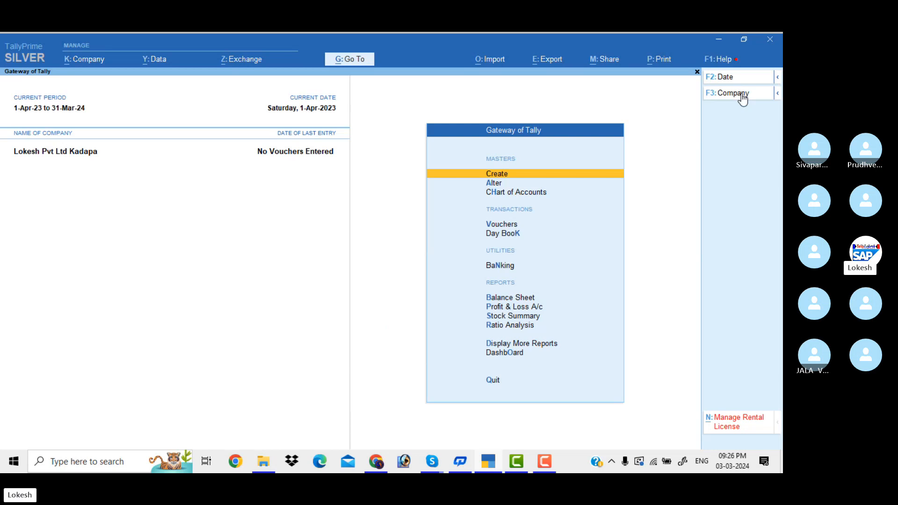
Step: Shut the open Lokesh Pvt Ltd Kadapa company
click(742, 94)
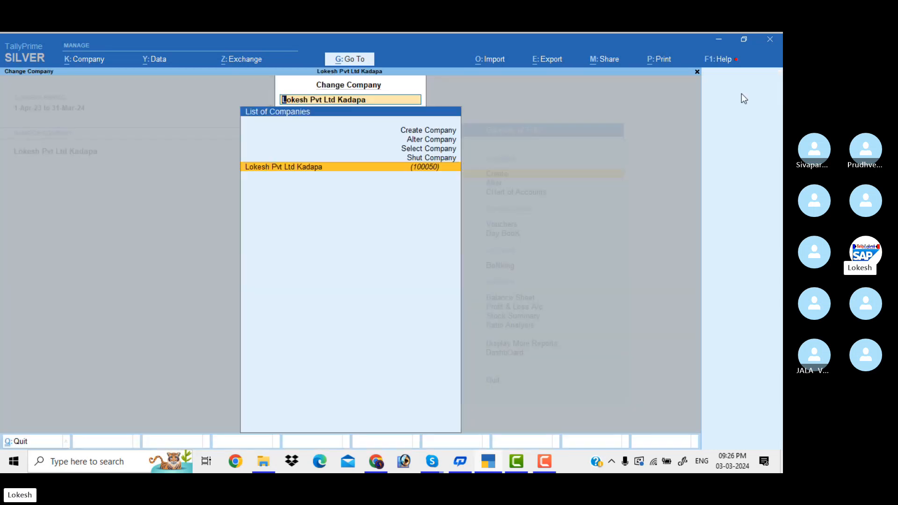
key(ctrl+F3)
key(Return)
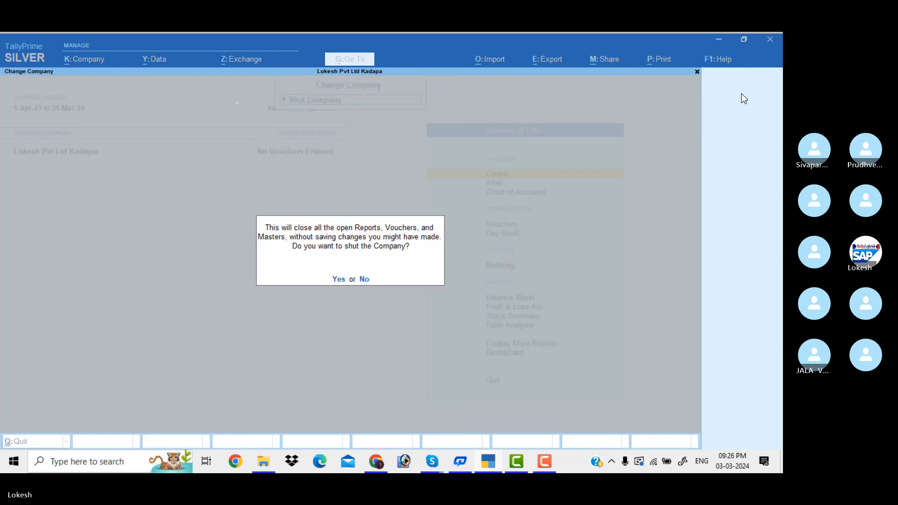
key(y)
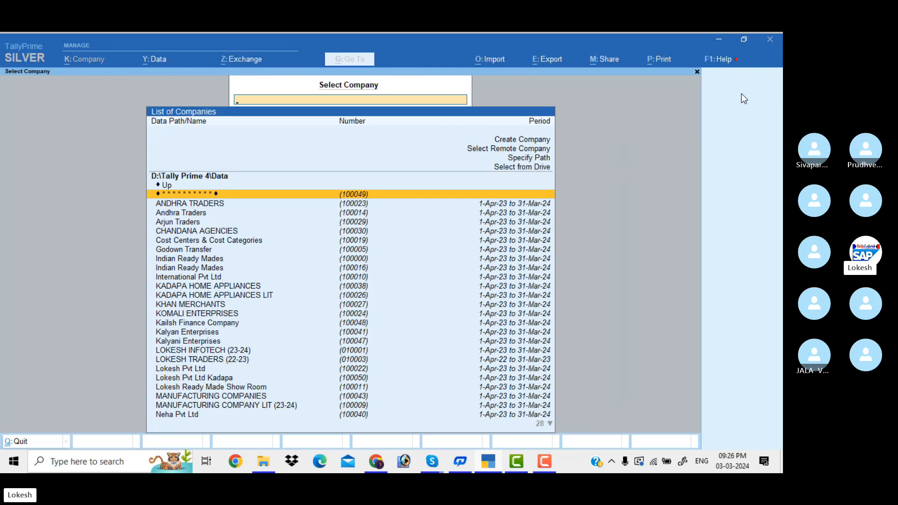
Step: Reopen Lokesh Pvt Ltd Kadapa from the company list and log in with the administrator credentials
key(Down)
key(Down)
key(Down)
key(Down)
key(Down)
key(Down)
key(Down)
key(Down)
key(Down)
key(Down)
key(Down)
key(Down)
key(Down)
key(Down)
key(Down)
key(Down)
key(Down)
key(Down)
key(Down)
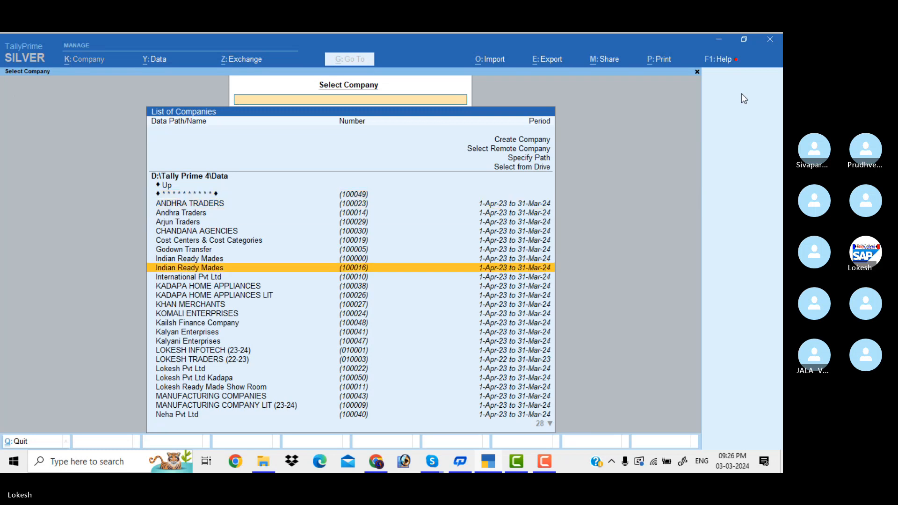
key(Down)
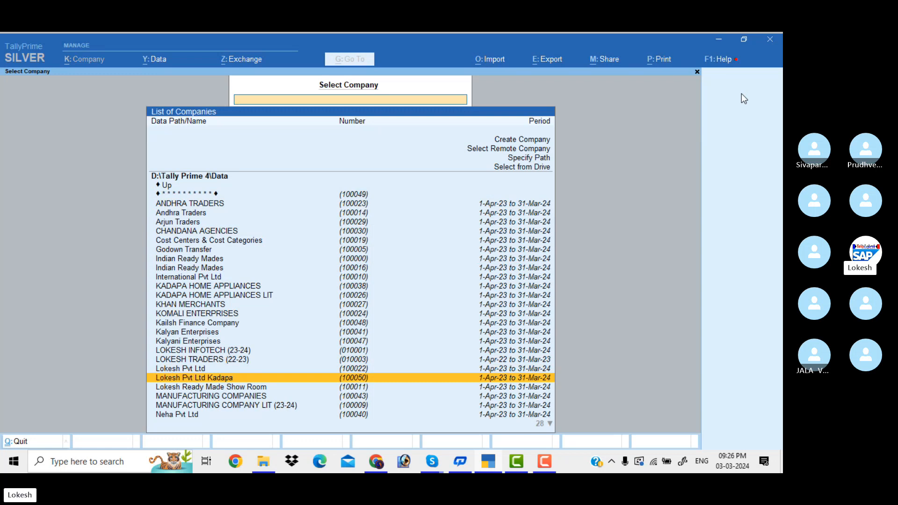
key(Return)
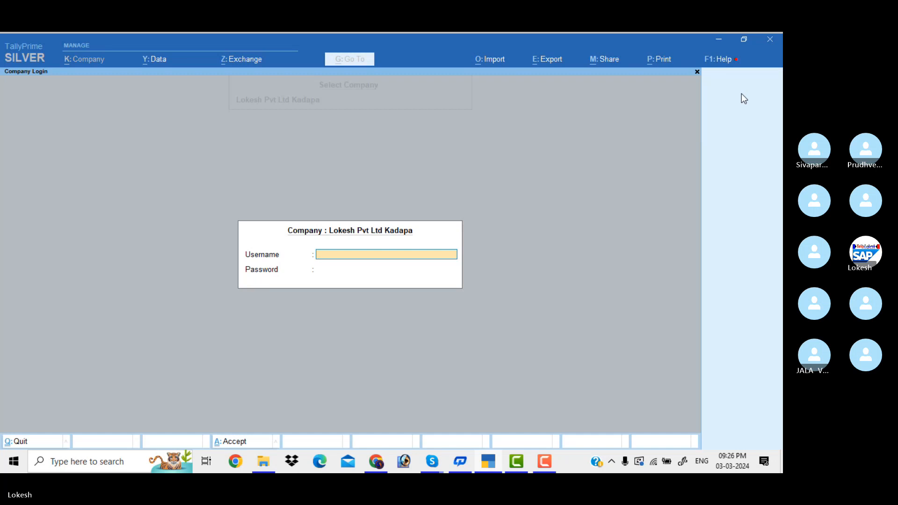
text(tally)
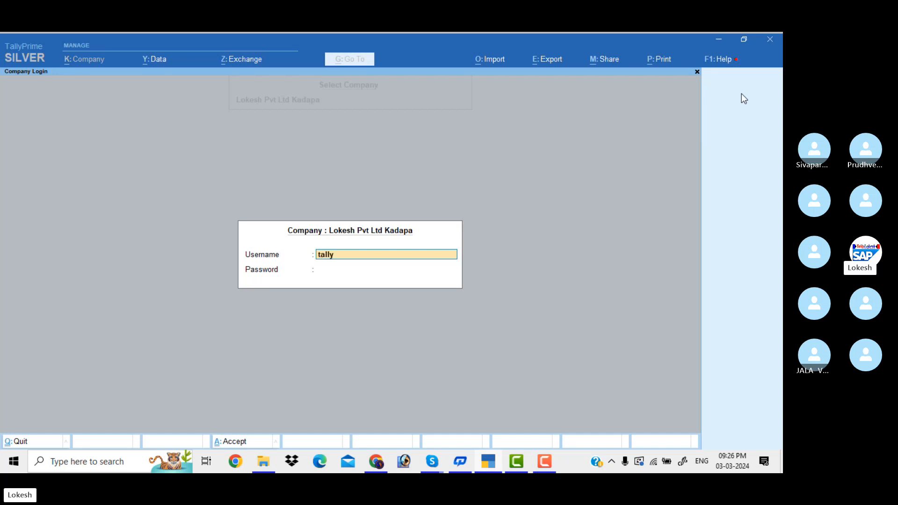
key(Return)
text(**)
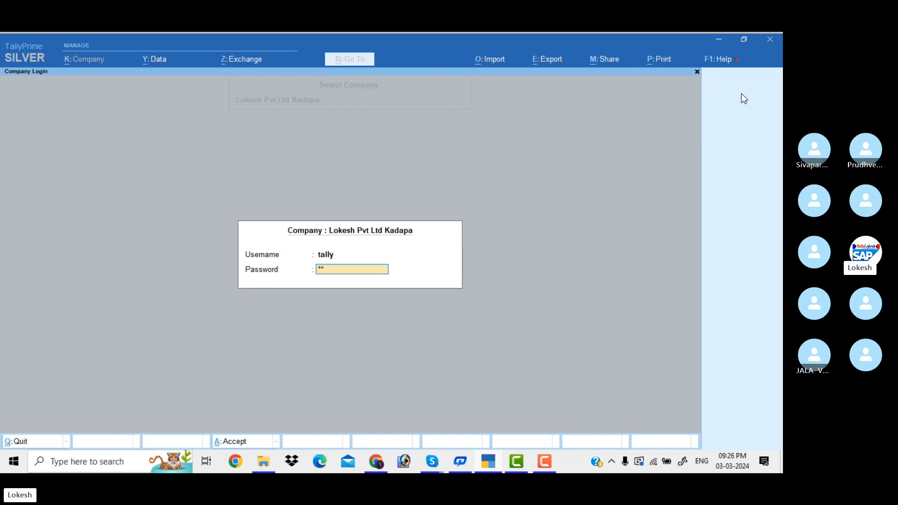
text(*)
key(Return)
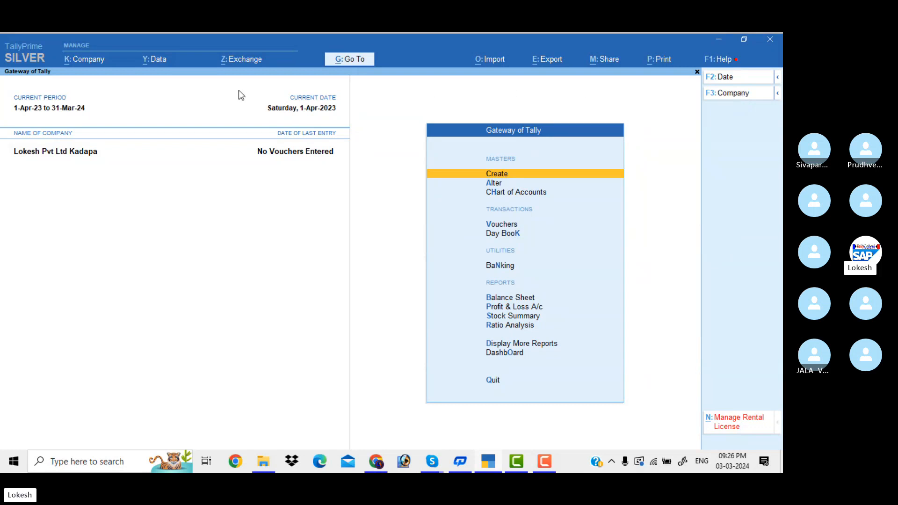
Step: Alter Lokesh Pvt Ltd Kadapa to set Control User Access to No, confirm the password, and save
click(102, 63)
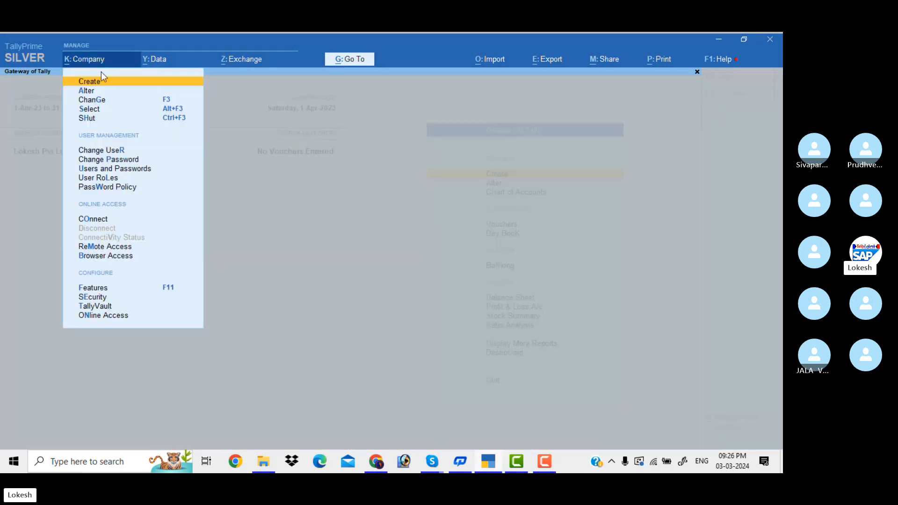
click(89, 93)
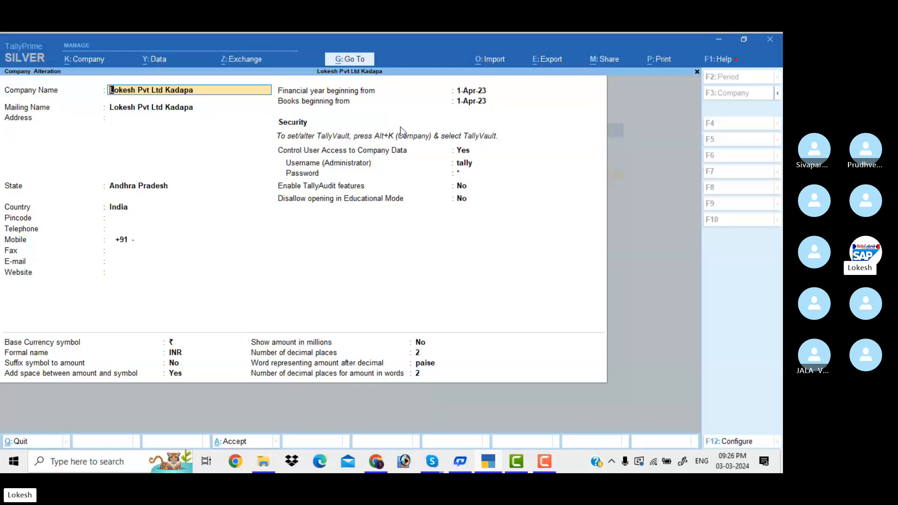
click(466, 154)
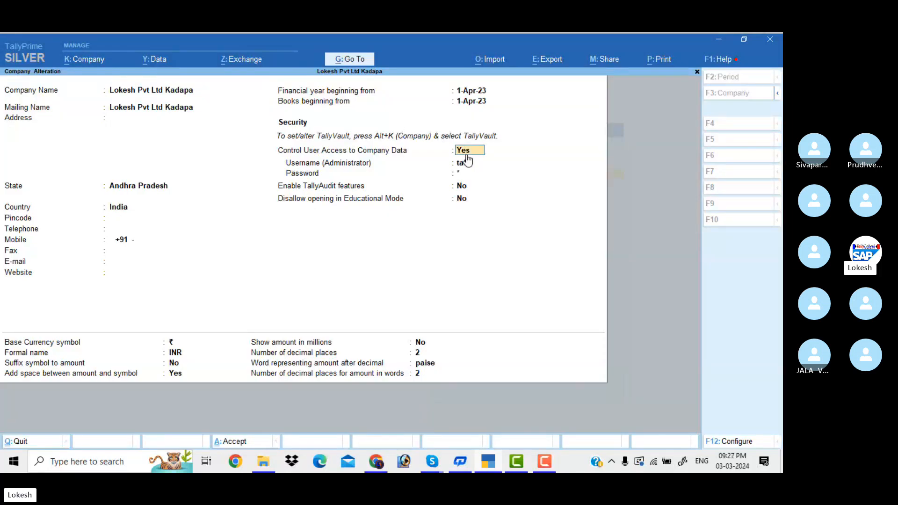
text(n)
key(Return)
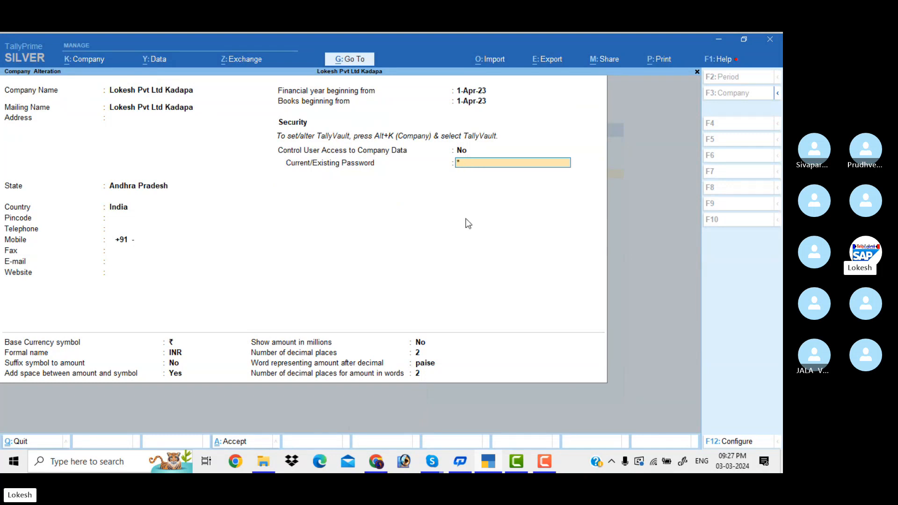
key(Return)
key(Return)
key(Return)
key(Return)
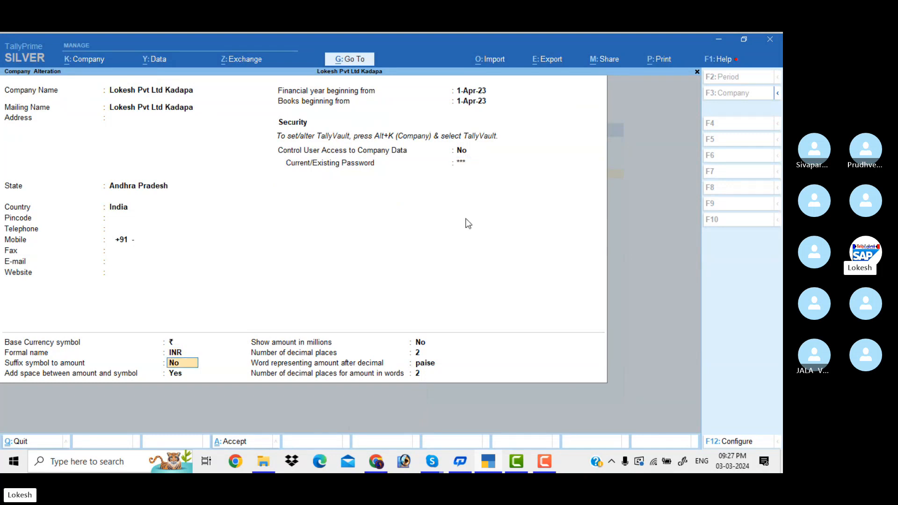
key(Return)
key(Return)
key(Return)
key(Return)
key(Return)
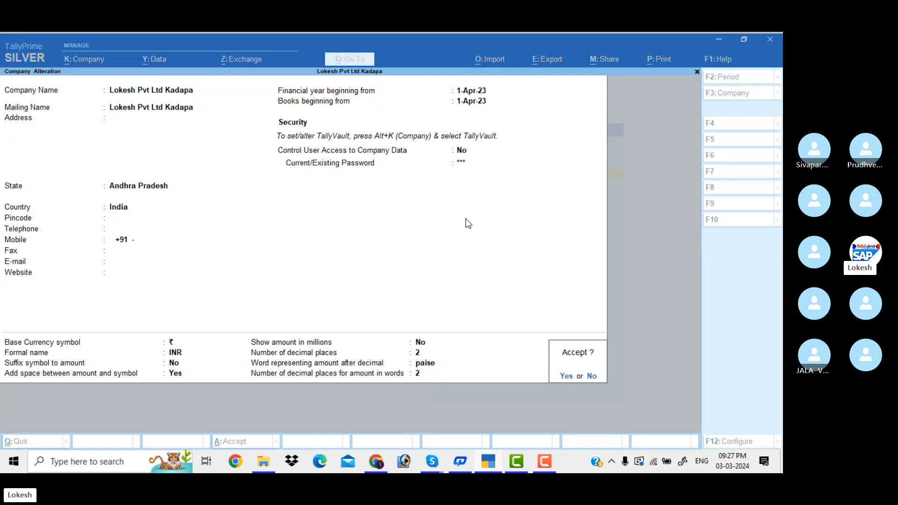
key(Return)
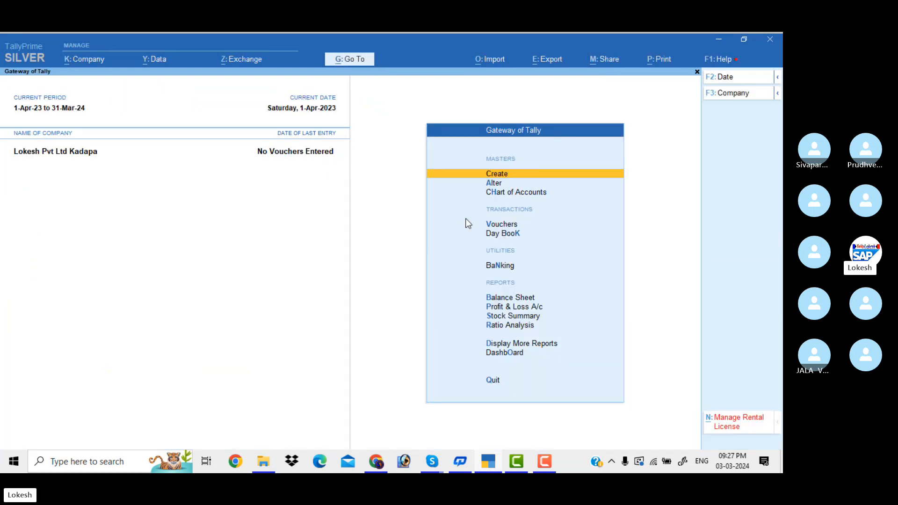
Step: Shut the Lokesh Pvt Ltd Kadapa company through the company options
click(747, 95)
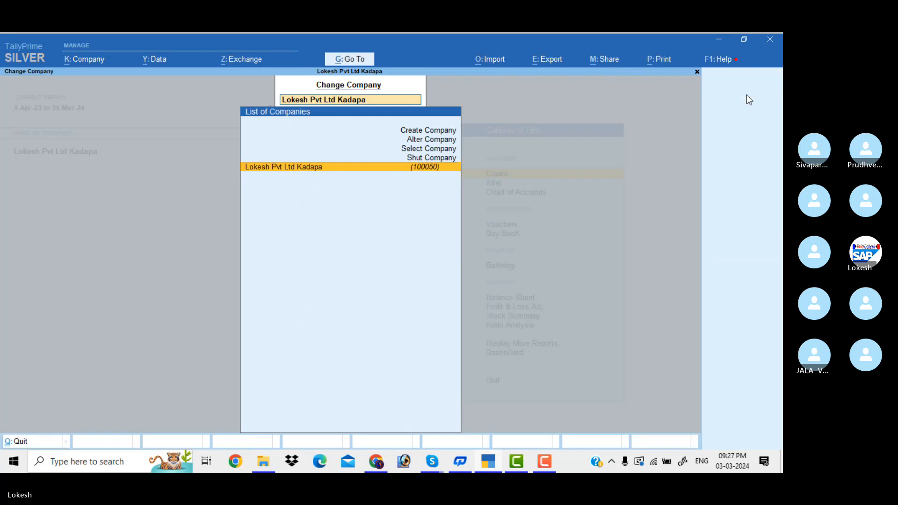
key(Up)
key(Return)
key(Return)
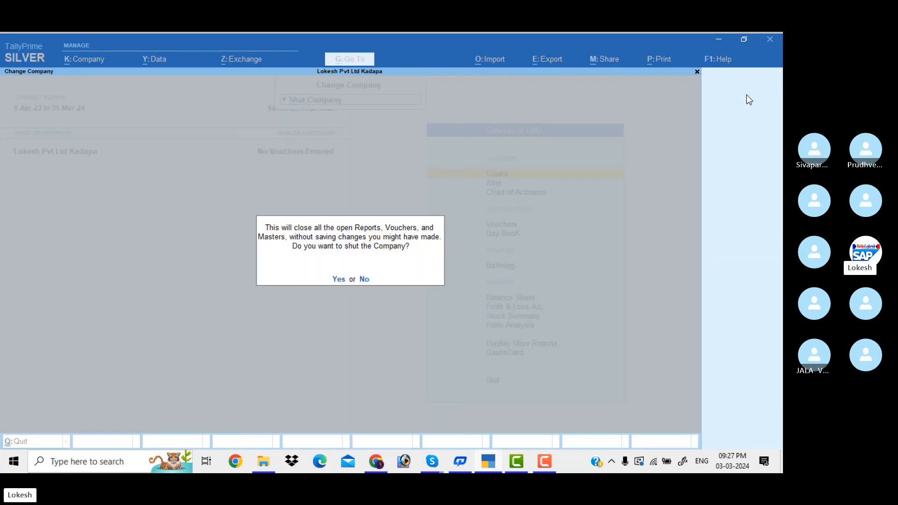
key(Return)
key(Down)
key(Down)
key(Down)
key(Down)
key(Down)
key(Down)
key(Down)
key(Down)
key(Down)
key(Down)
key(Down)
key(Down)
key(Down)
key(Down)
key(Down)
key(Down)
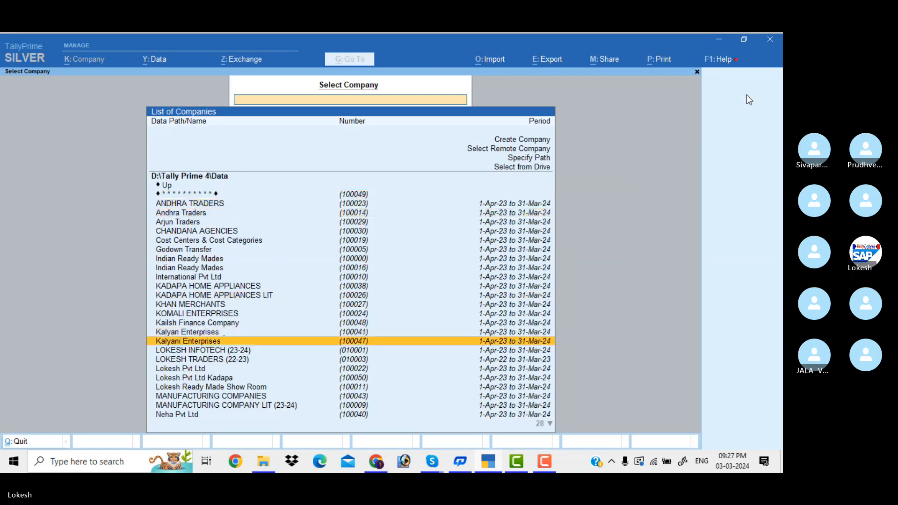
Step: Reopen Lokesh Pvt Ltd Kadapa from the company list without any login
key(Down)
key(Down)
key(Down)
key(Down)
key(Down)
key(Up)
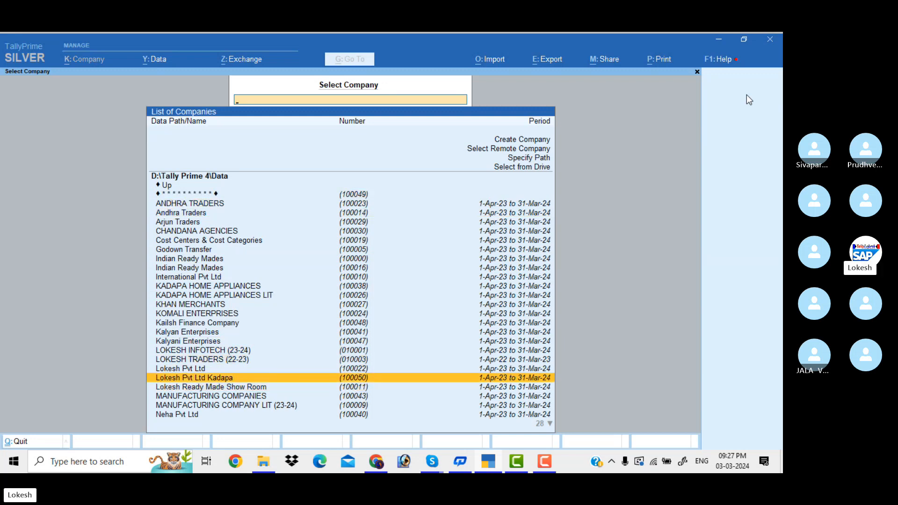
key(Return)
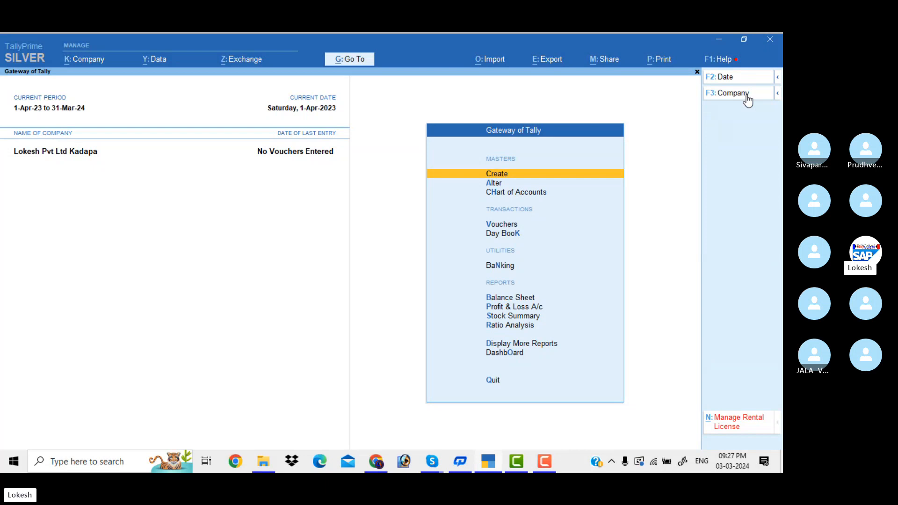
Step: Shut Lokesh Pvt Ltd Kadapa again and bring the Amazon Tally Prime book page forward in Chrome
click(747, 96)
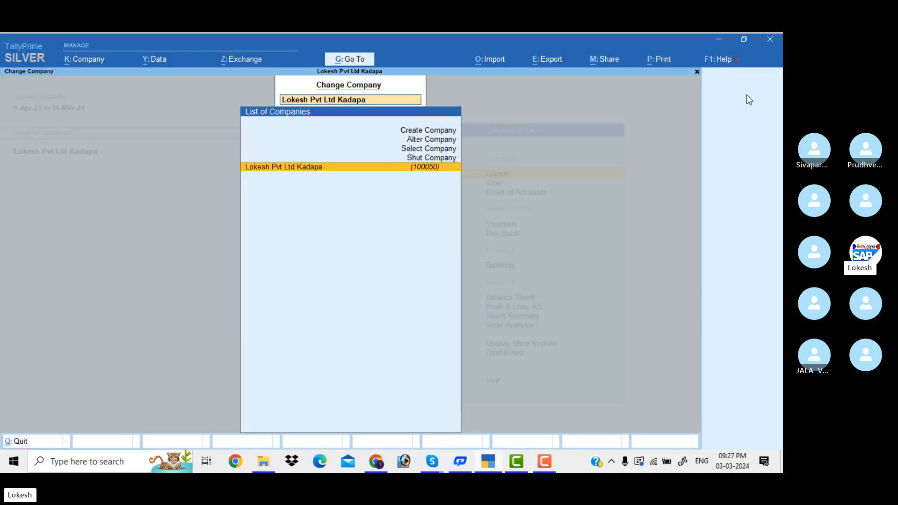
key(Up)
key(Return)
key(Return)
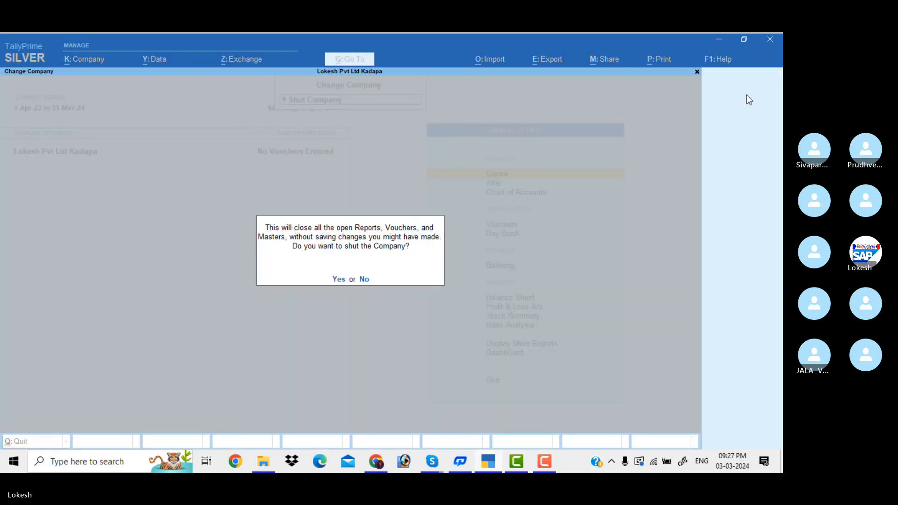
key(y)
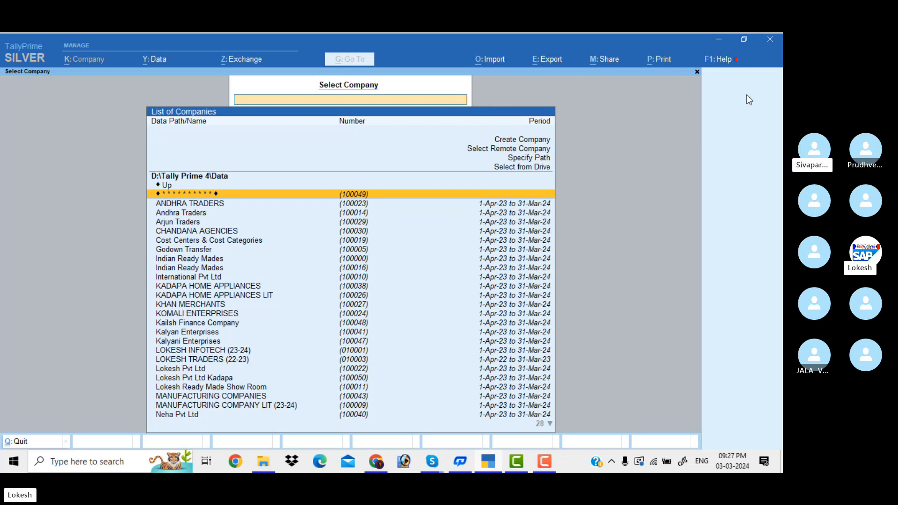
click(375, 463)
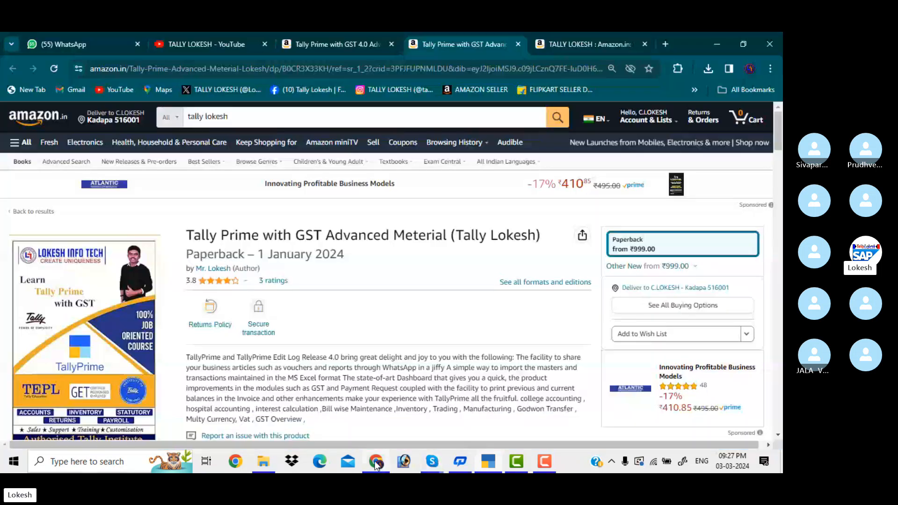
Step: Browse the Amazon Tally book tabs and the Tally YouTube channel, then return to the Skype call
click(561, 39)
click(342, 34)
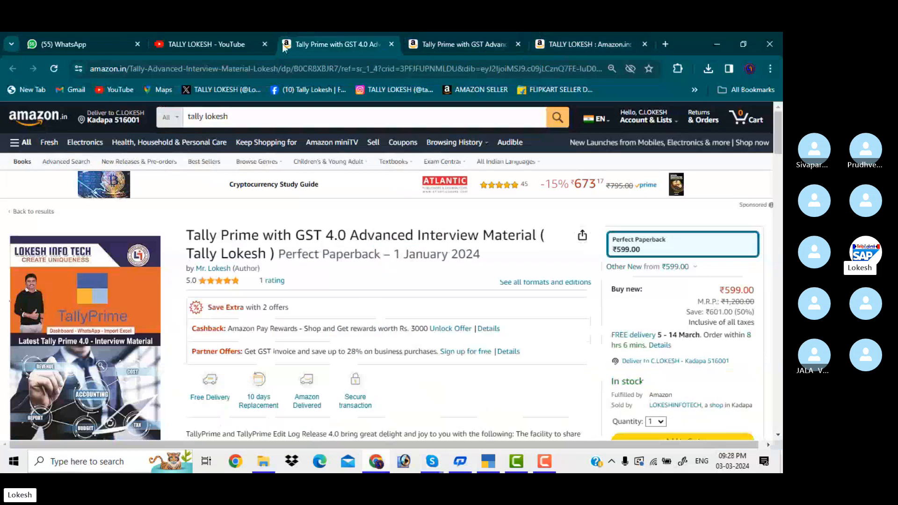
click(228, 47)
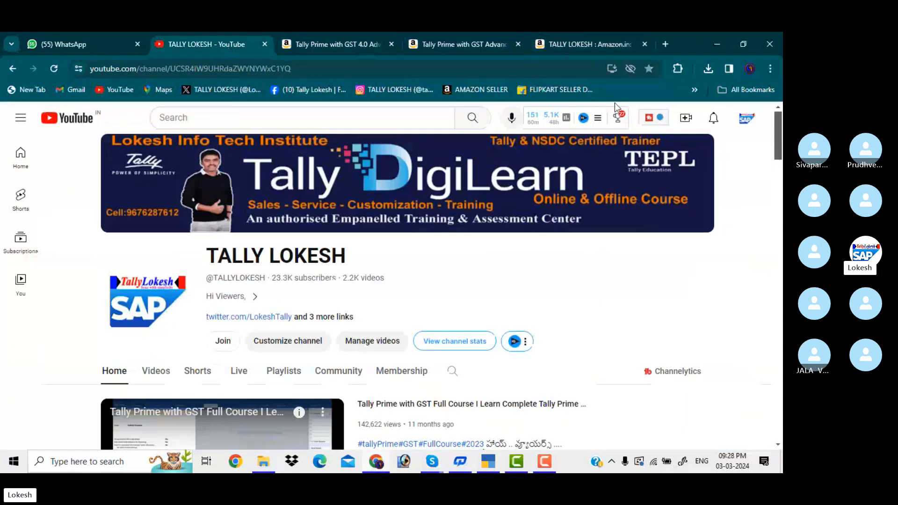
mouse_move(777, 142)
mouse_down()
mouse_move(777, 191)
mouse_move(780, 126)
mouse_up()
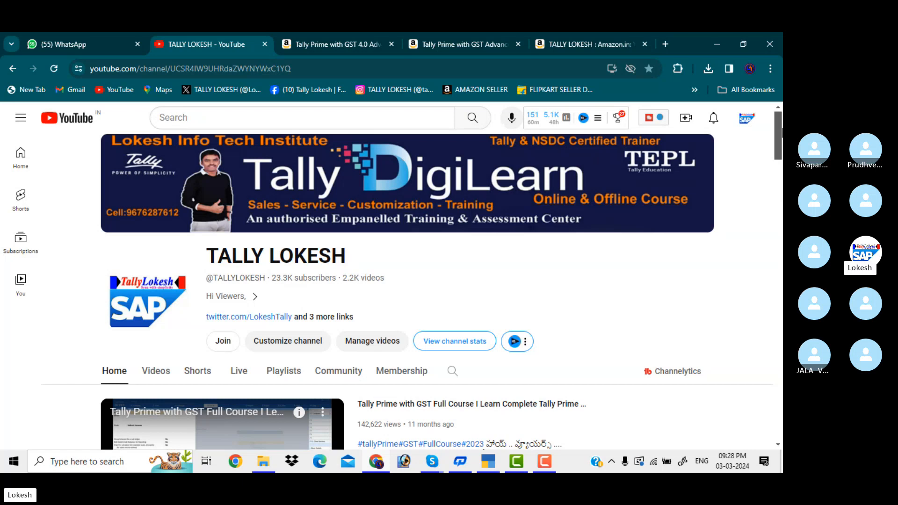
mouse_move(779, 140)
mouse_down()
mouse_move(779, 188)
mouse_move(778, 136)
mouse_up()
mouse_move(432, 462)
click(427, 406)
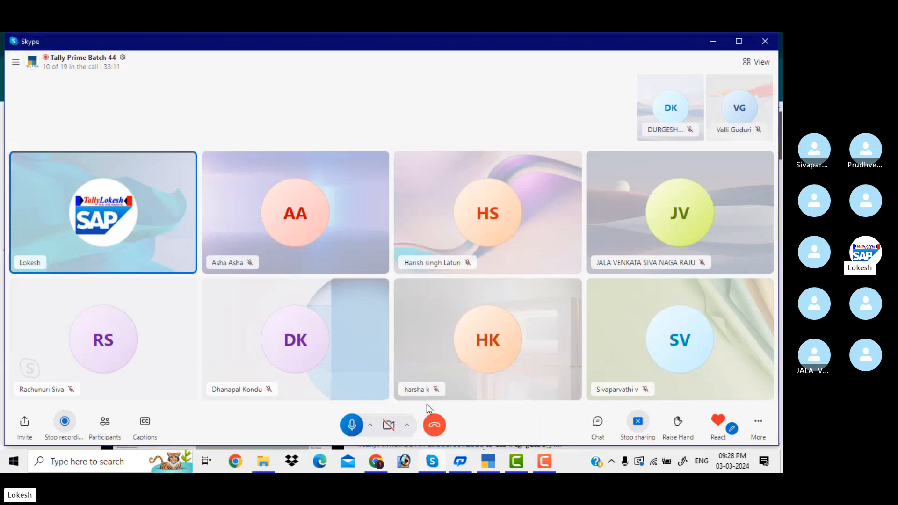